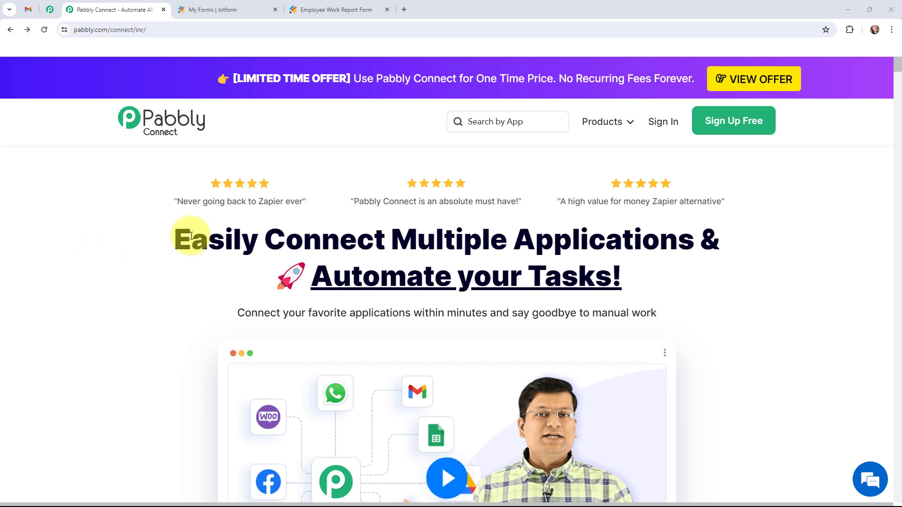
Review the filled-in Employee Work Report form, then show the sample report message in the Pabbly Tuts Team chat
left_click(331, 10)
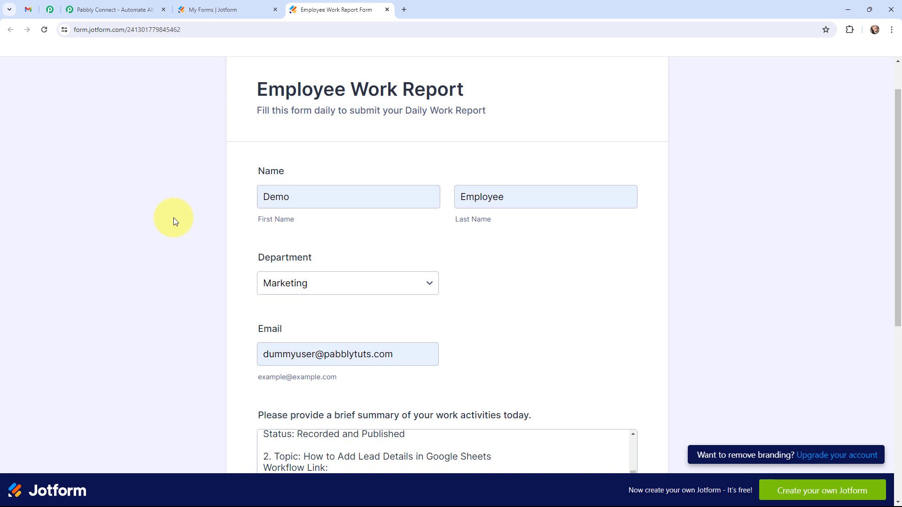
left_click(36, 8)
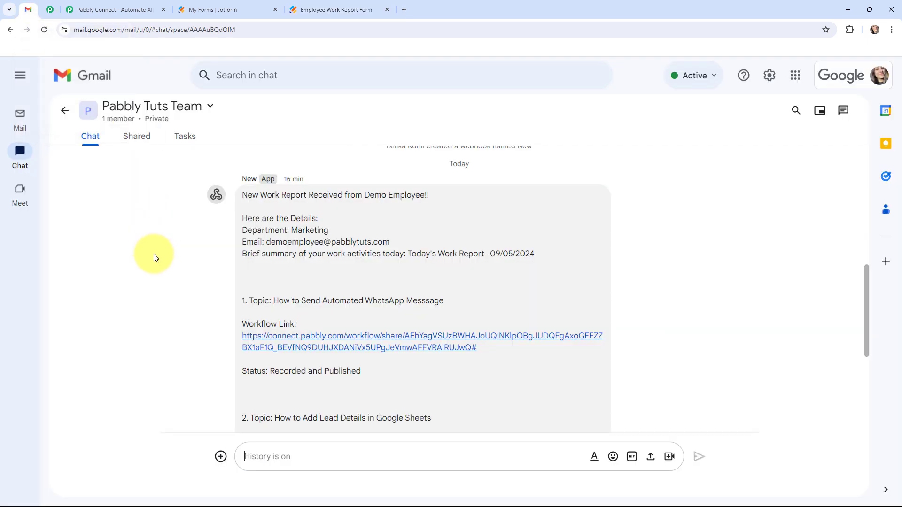
Switch back to the Pabbly Connect landing page tab
left_click(115, 10)
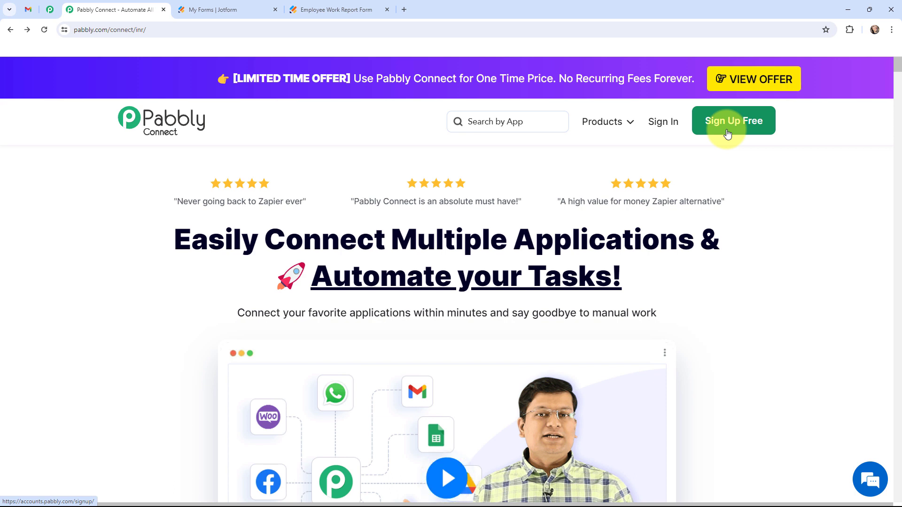
Sign in and launch Pabbly Connect from All Pabbly Apps via Access Now
left_click(663, 123)
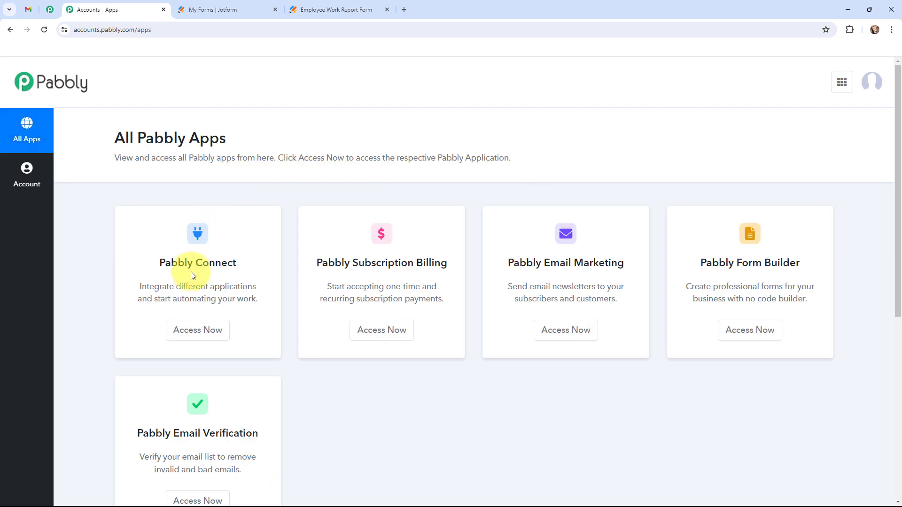
left_click(189, 332)
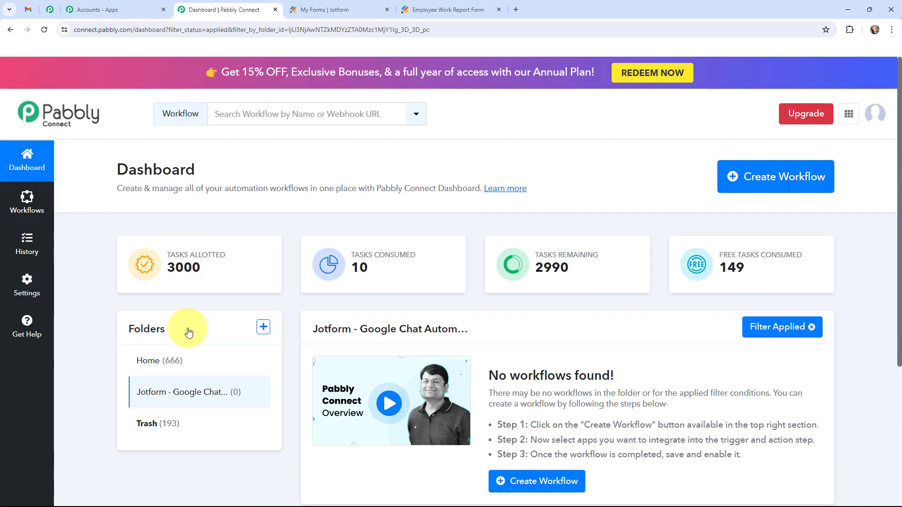
Create a workflow named 'Send Google Chat Notification on Jotform Submission' in the Jotform - Google Chat Automation folder
left_click(757, 185)
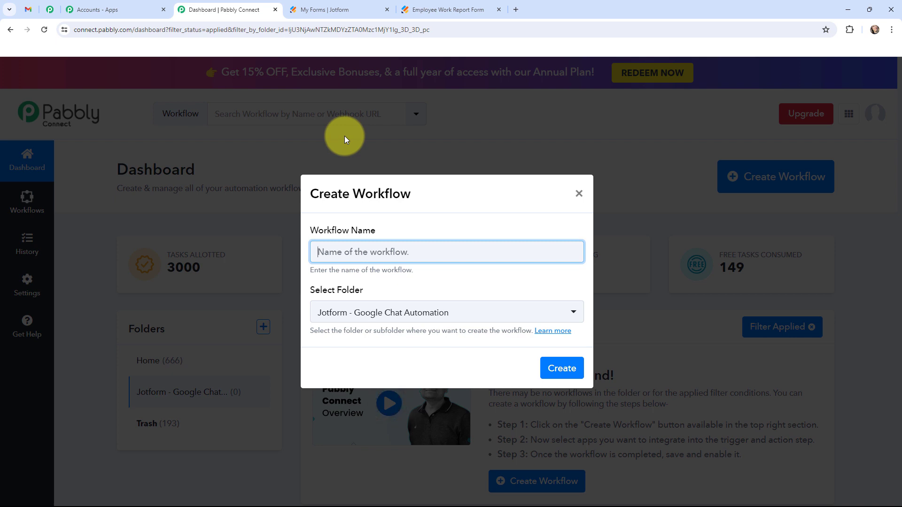
type("Send Google Chat Notification on Jotform Submission")
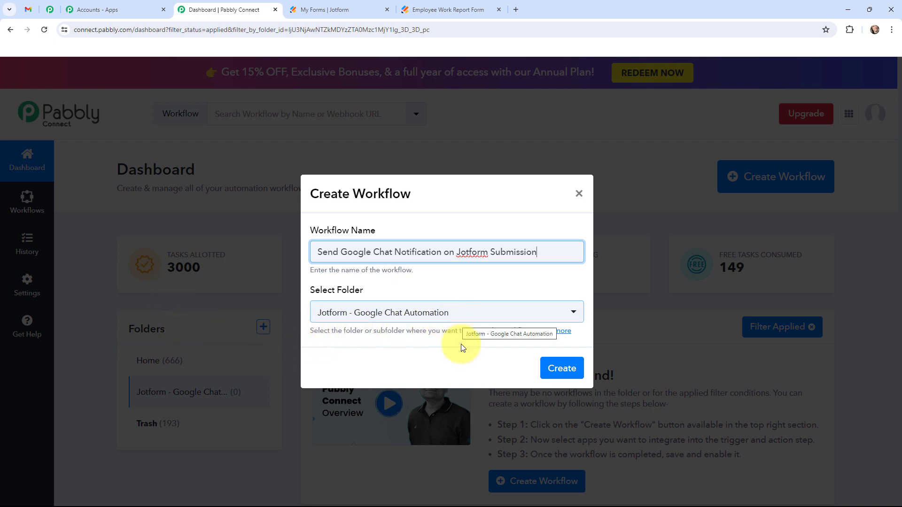
left_click(555, 369)
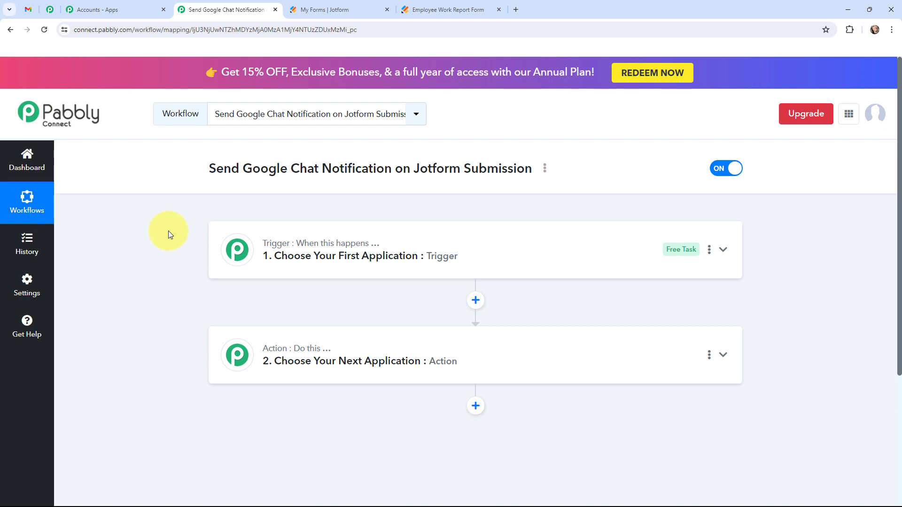
Glance at the chat's sample message and the work report form, then return to the workflow
left_click(28, 9)
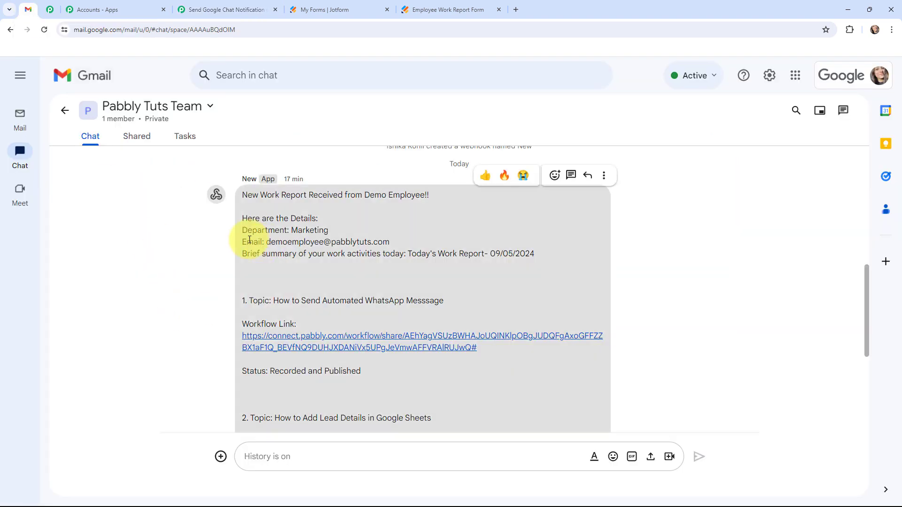
left_click(427, 7)
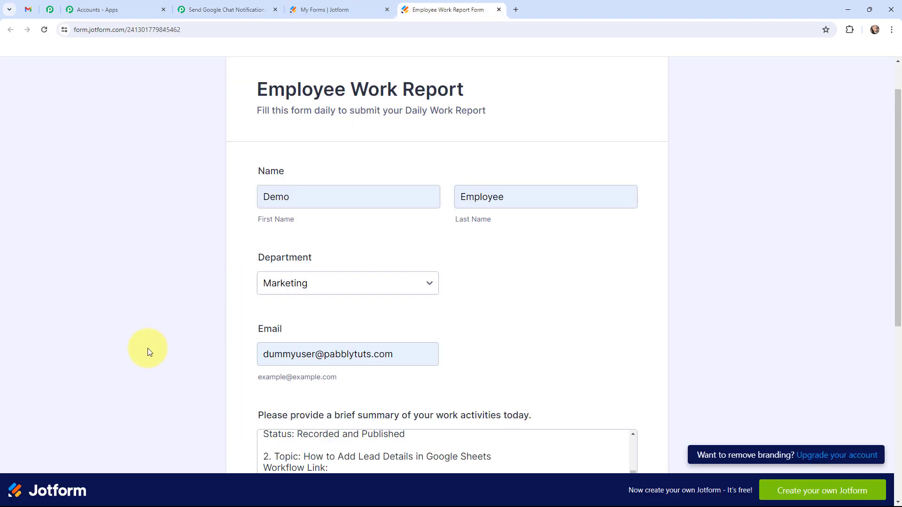
left_click(231, 6)
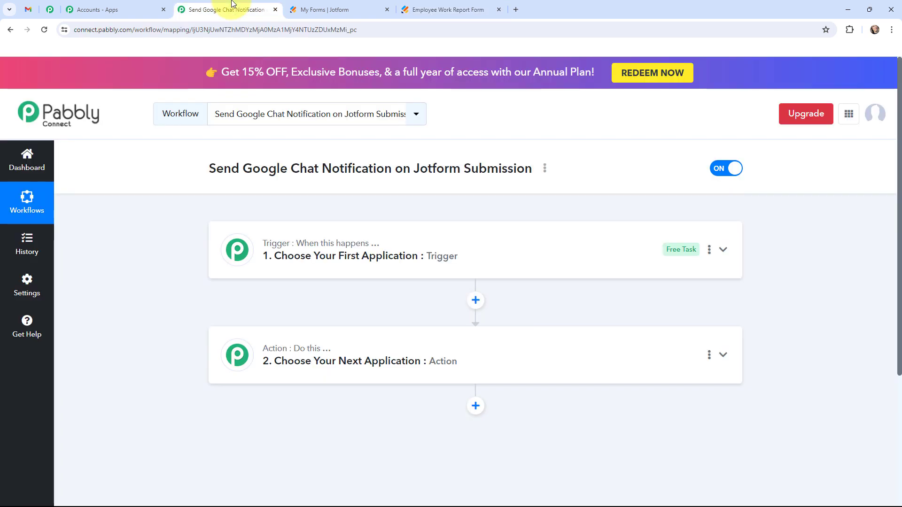
Set the trigger app to Jotform with the New Response event
left_click(231, 249)
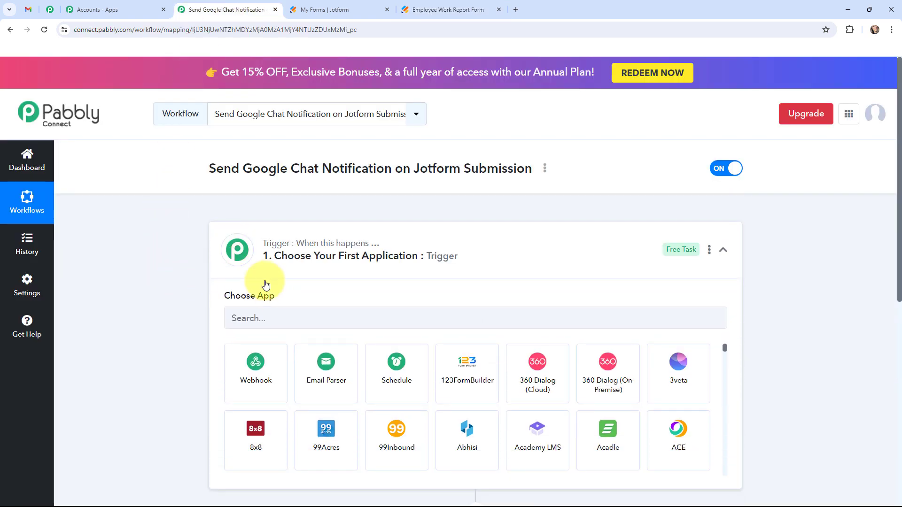
left_click(277, 318)
type("jotform")
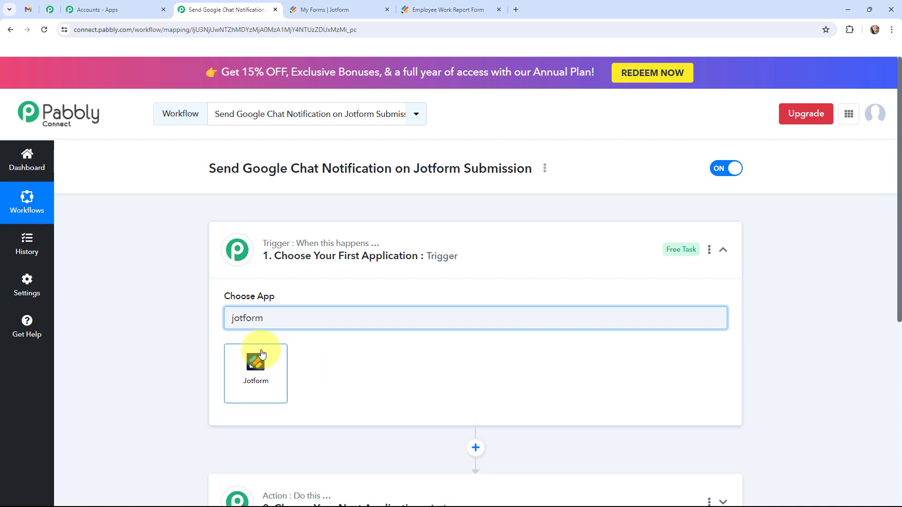
left_click(261, 357)
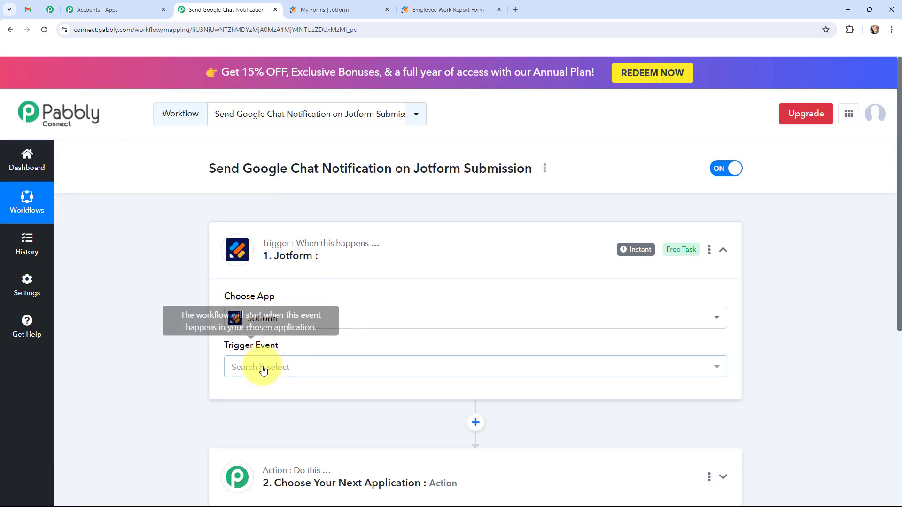
left_click(261, 368)
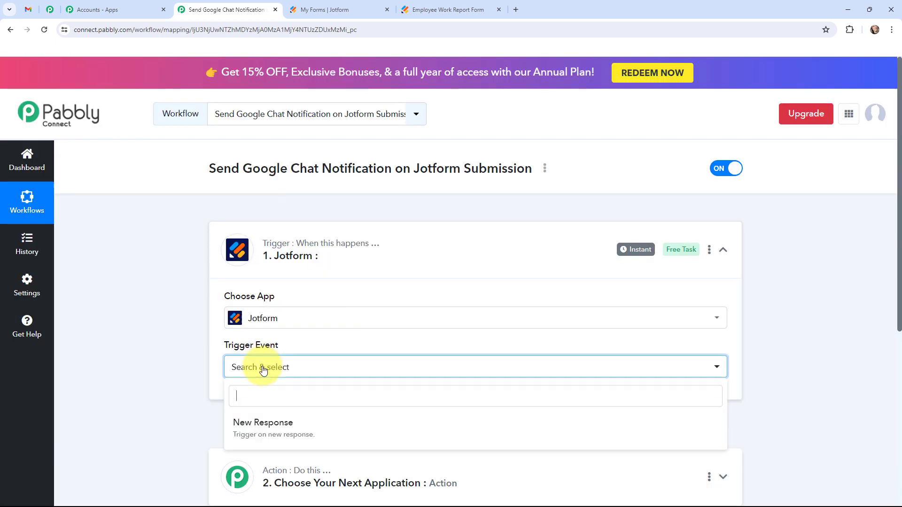
left_click(295, 424)
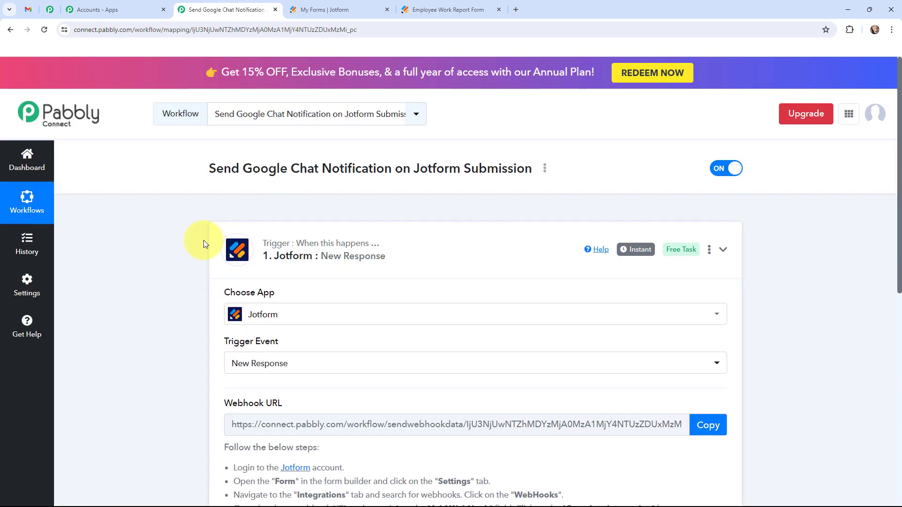
Set the action to Google Chat Hangout's Create Message event and collapse the step
left_click(210, 254)
left_click(231, 356)
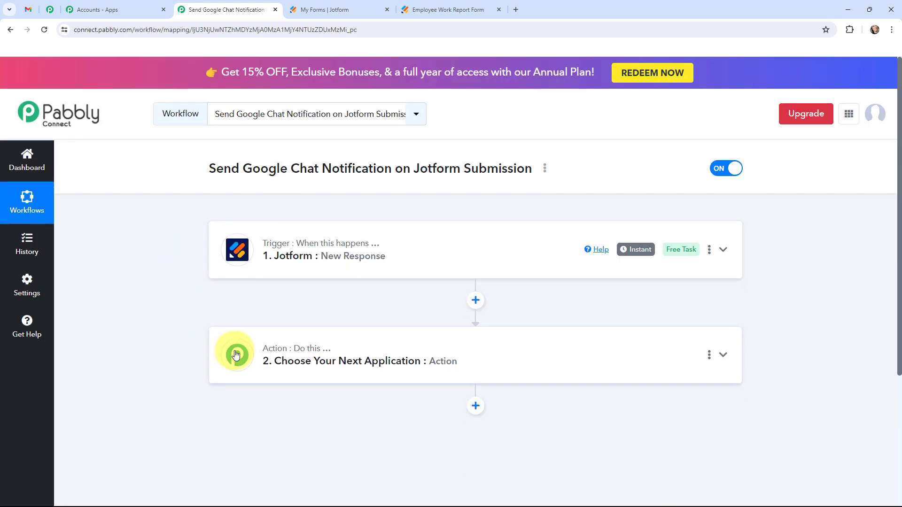
scroll(154, 289, "down", 3)
scroll(164, 305, "up", 1)
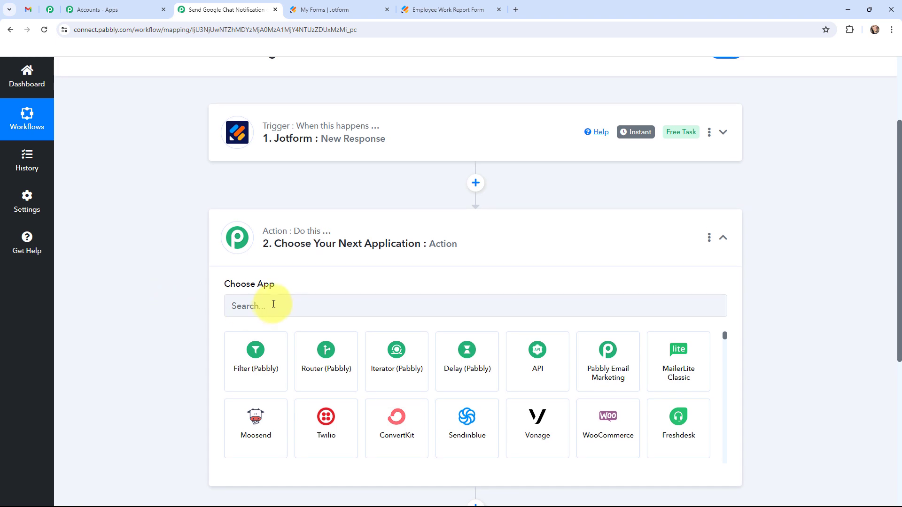
left_click(274, 303)
type("google")
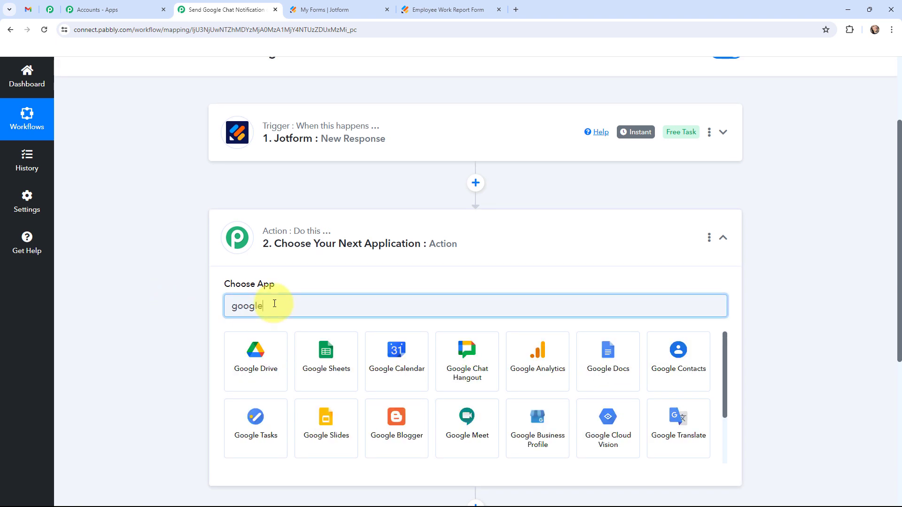
type(" chat")
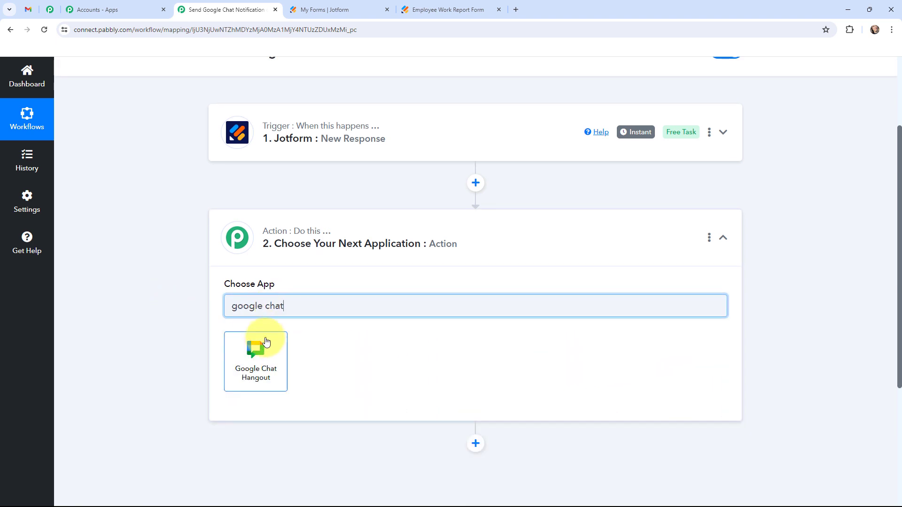
left_click(261, 346)
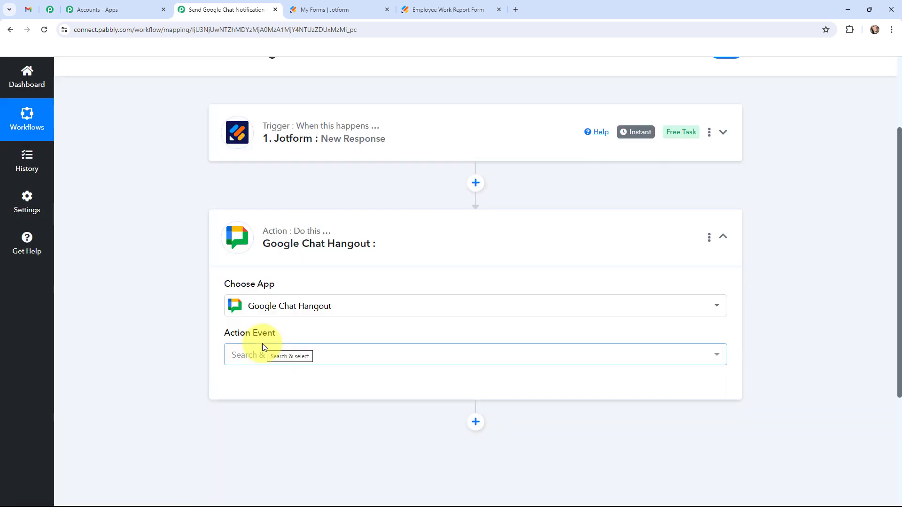
left_click(264, 355)
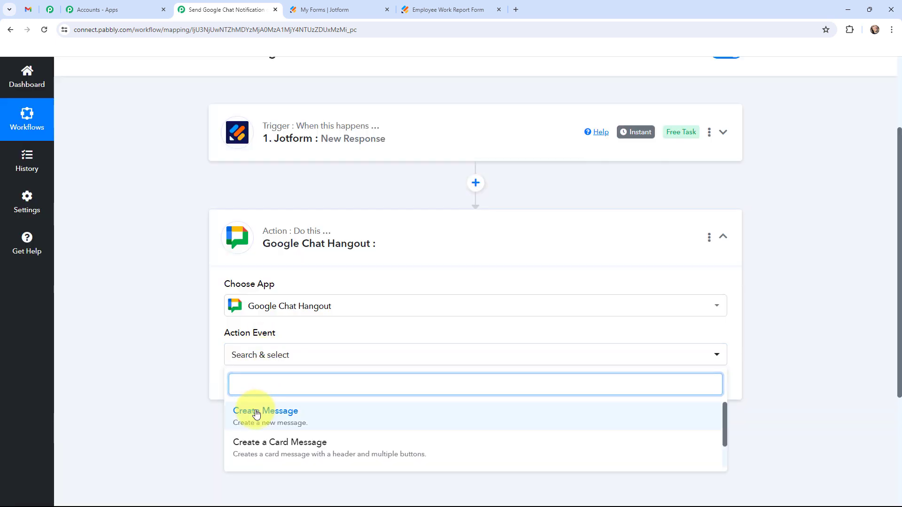
left_click(256, 415)
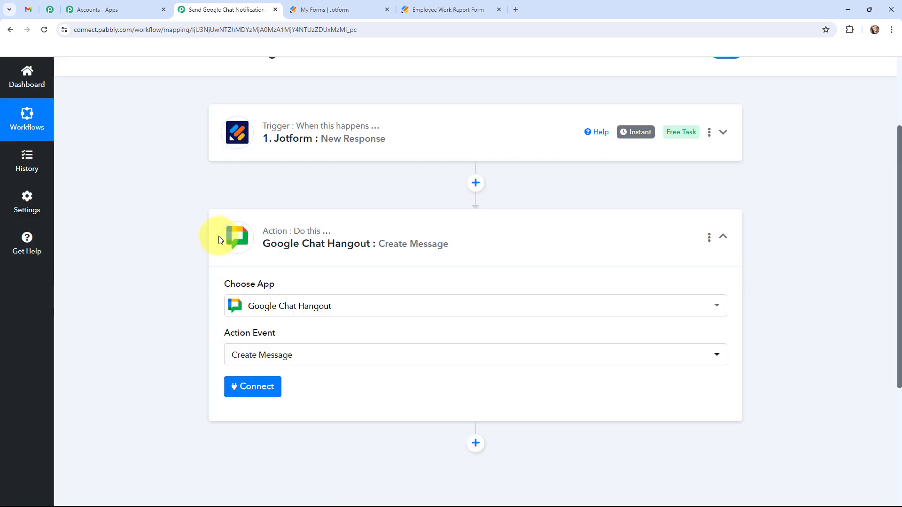
left_click(218, 240)
scroll(141, 281, "up", 3)
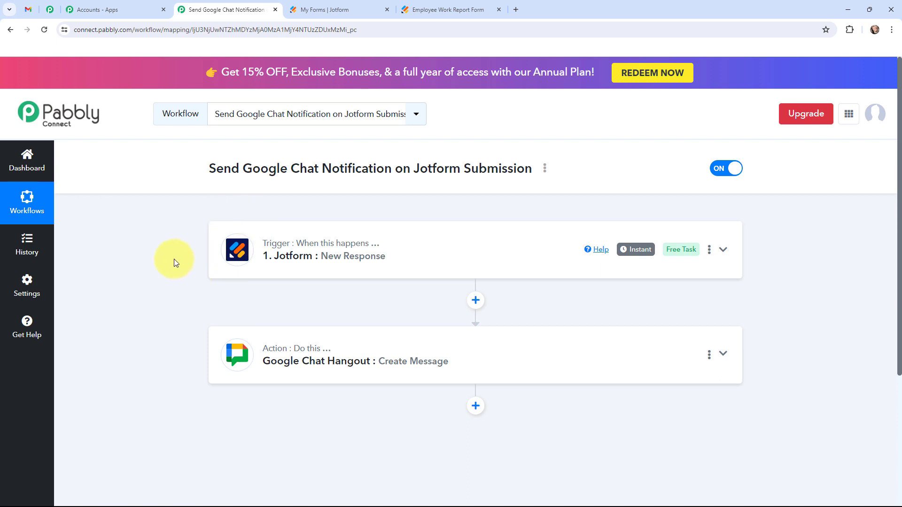
left_click(28, 9)
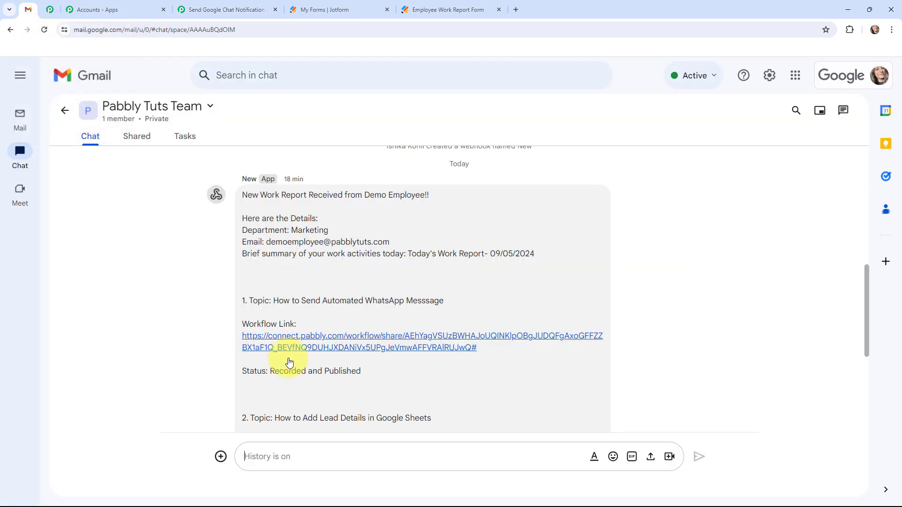
left_click(442, 10)
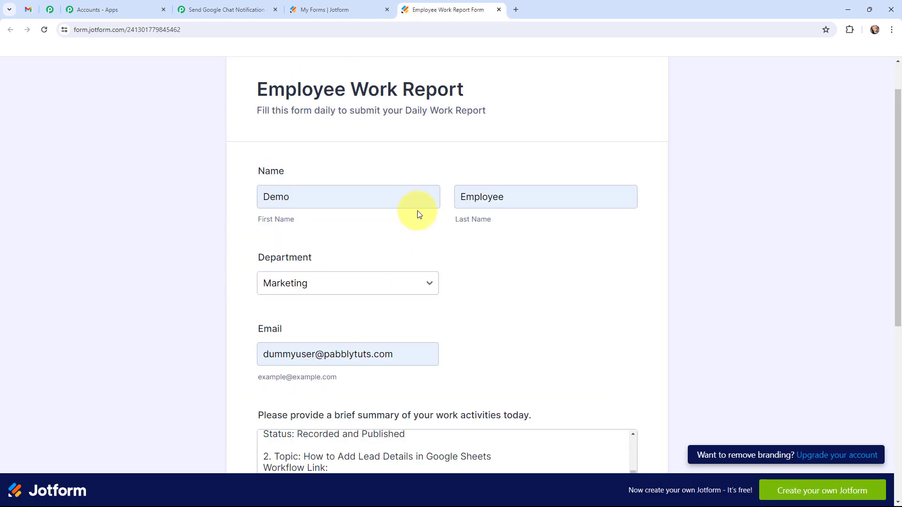
left_click(207, 10)
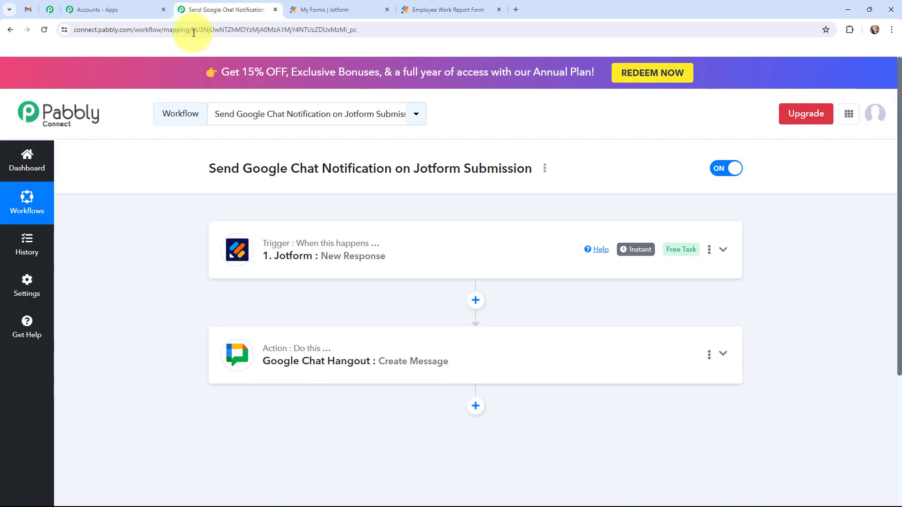
left_click(221, 252)
scroll(160, 252, "down", 2)
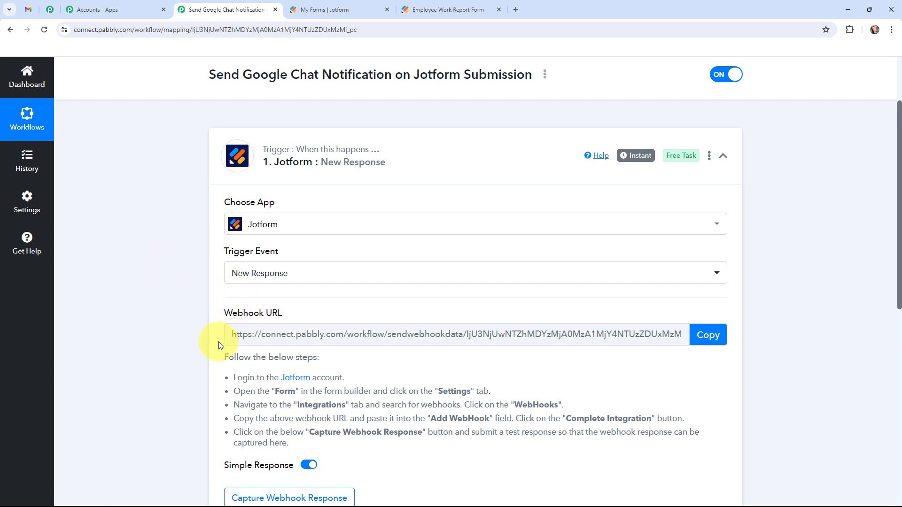
scroll(168, 296, "down", 1)
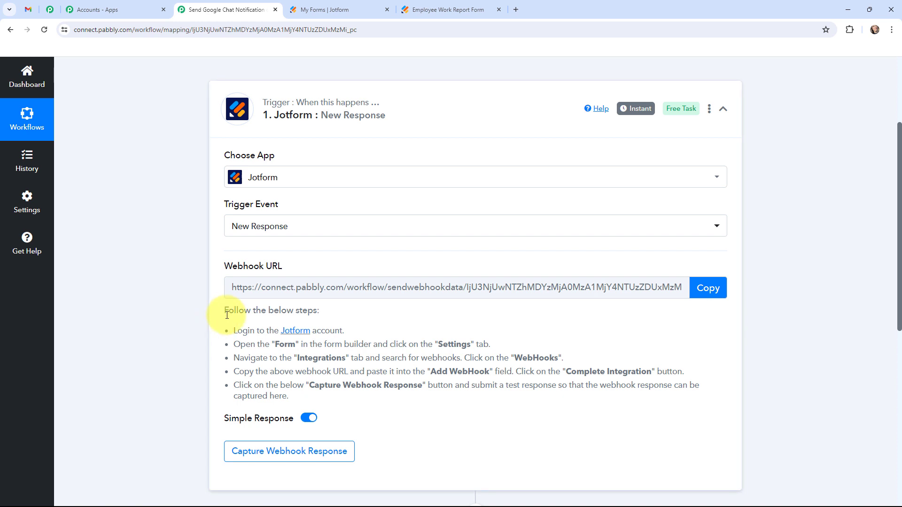
left_click_drag(224, 310, 294, 400)
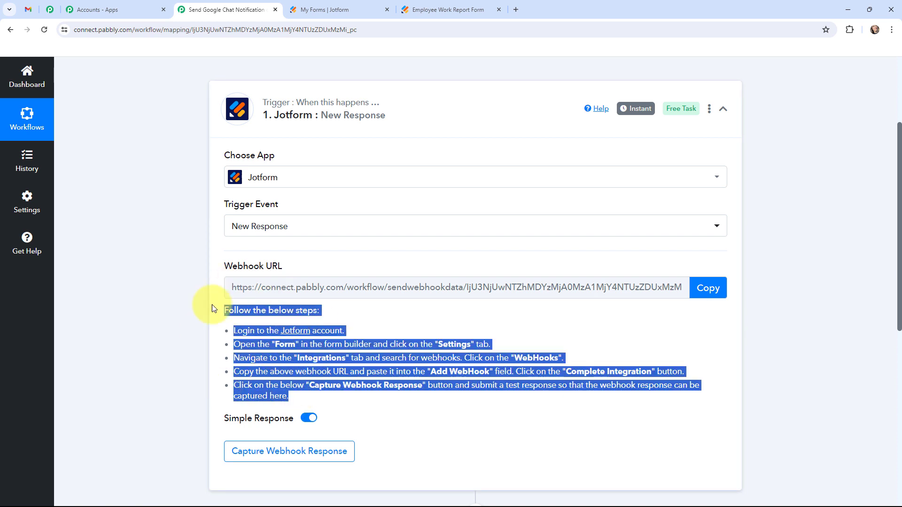
left_click(148, 297)
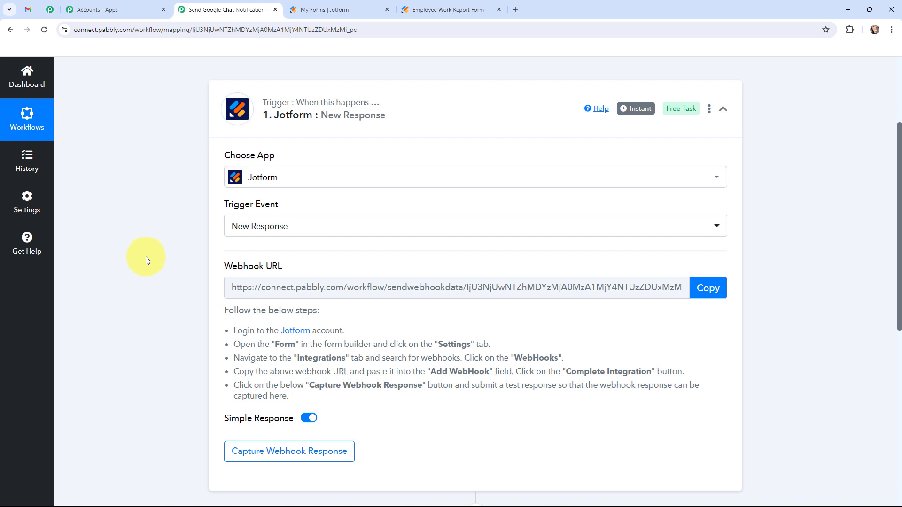
Open the WebHooks integration in the Employee Work Report Form's settings, found by searching 'webh'
left_click(323, 9)
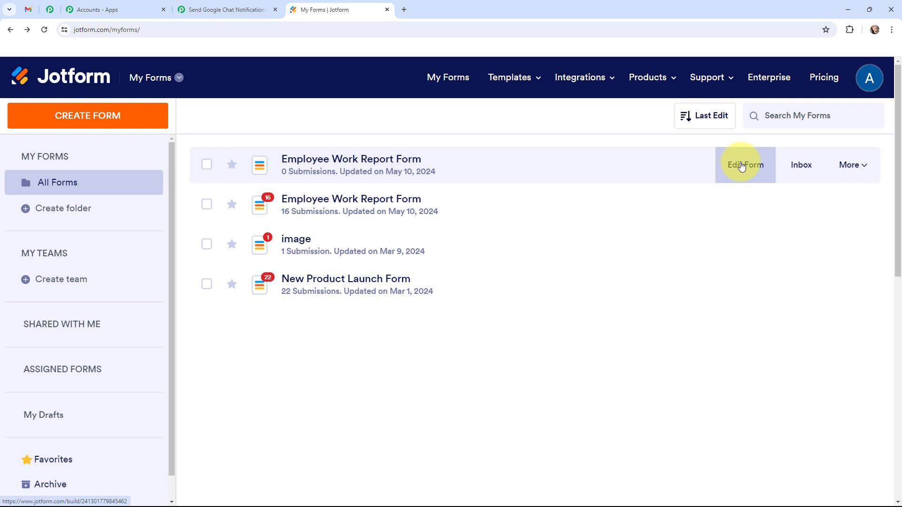
scroll(741, 165, "down", 2)
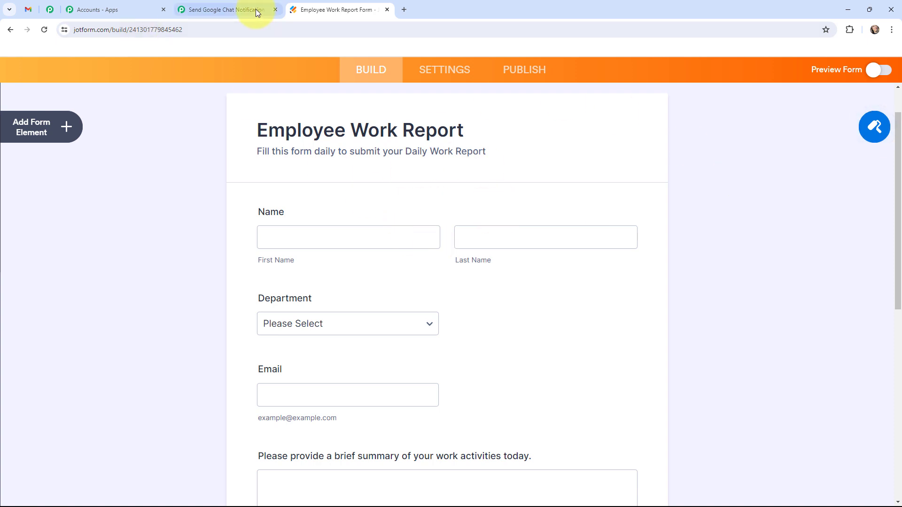
left_click(440, 75)
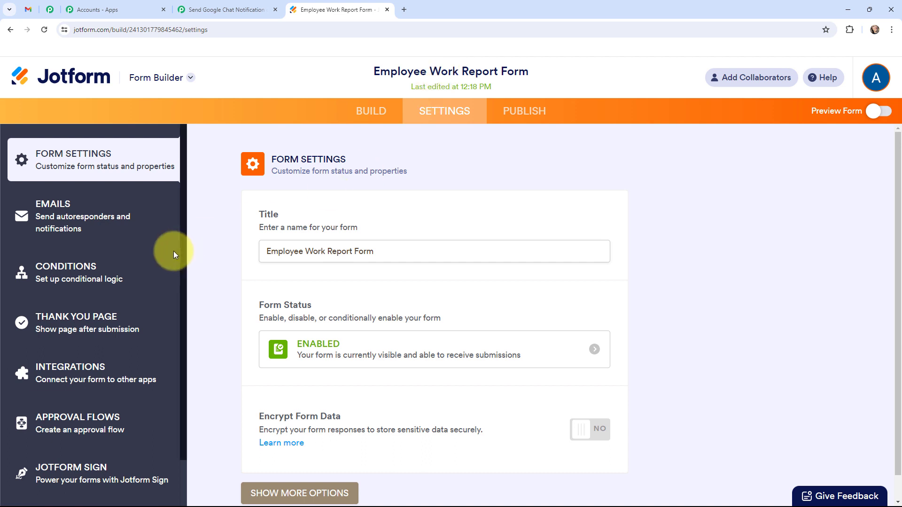
left_click(87, 382)
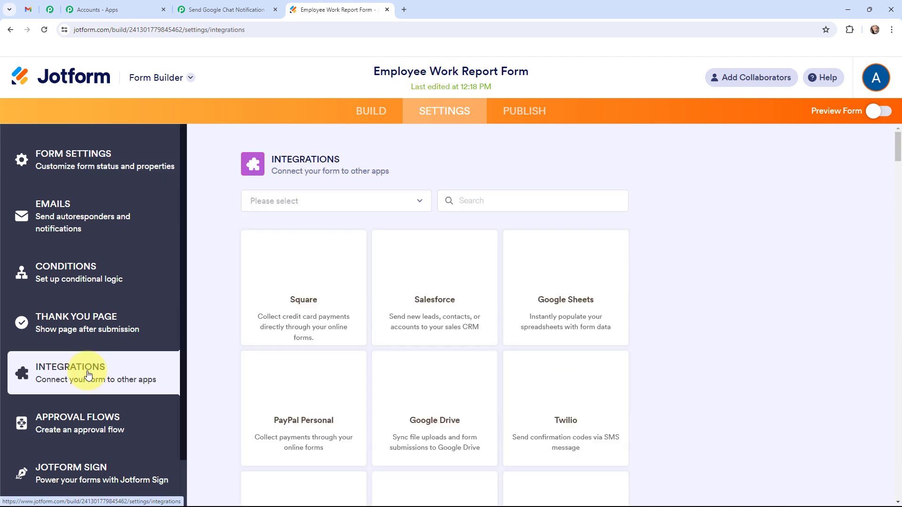
type("webh")
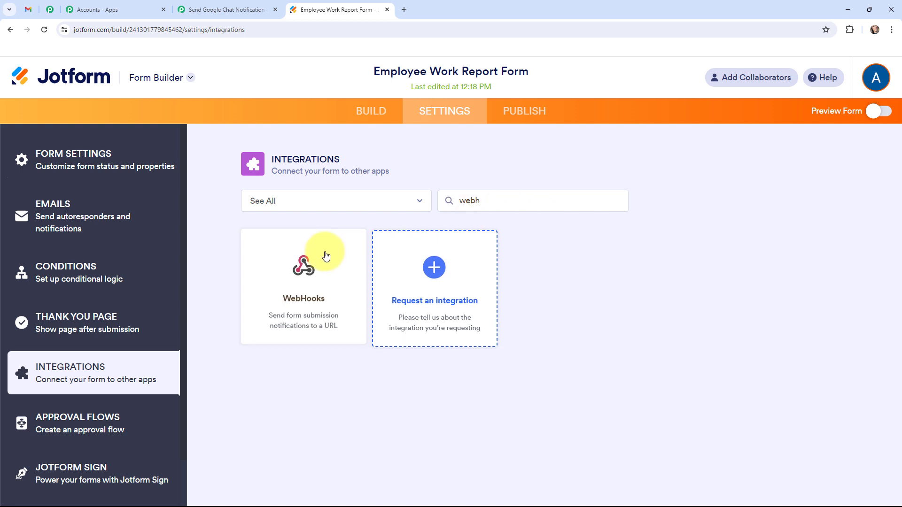
left_click(326, 256)
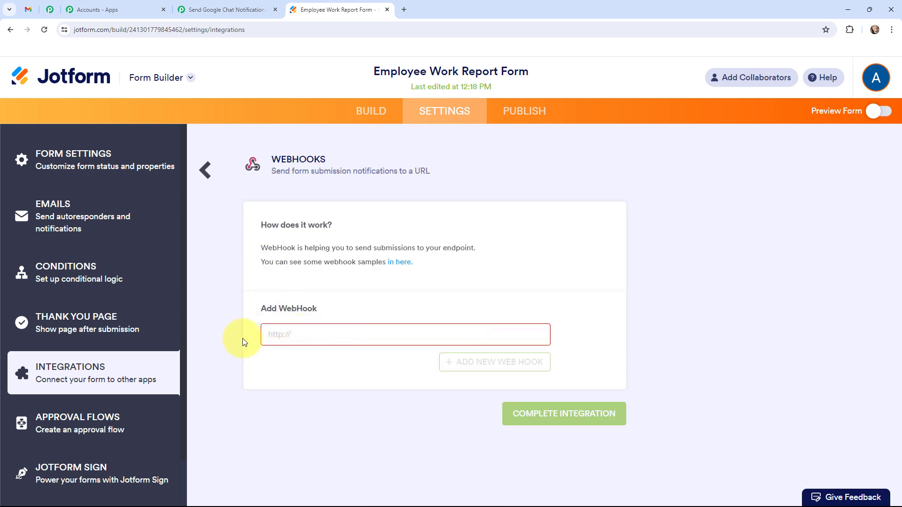
Copy the Pabbly webhook URL and paste it into Jotform's Add WebHook field
left_click(228, 10)
left_click(709, 288)
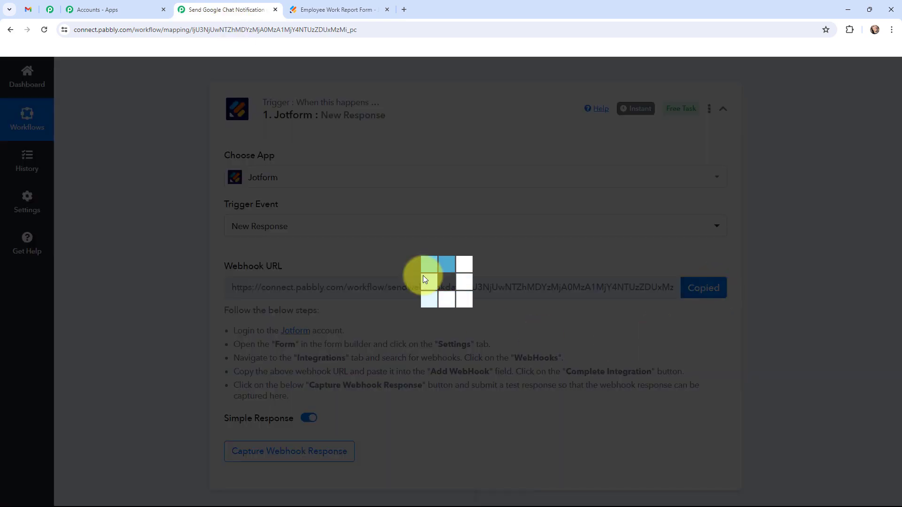
left_click(336, 10)
key("ctrl+v")
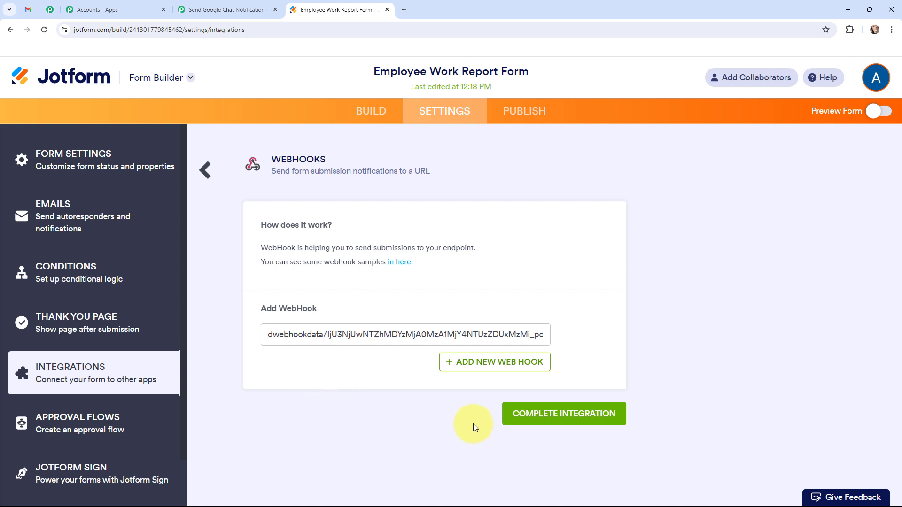
Complete and finish the WebHooks integration, bringing up the form's Publish page
left_click(558, 420)
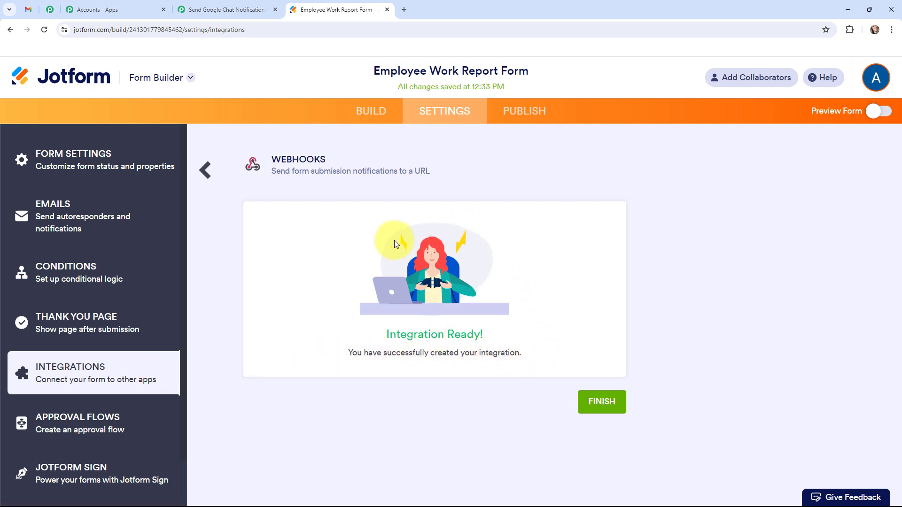
left_click(226, 10)
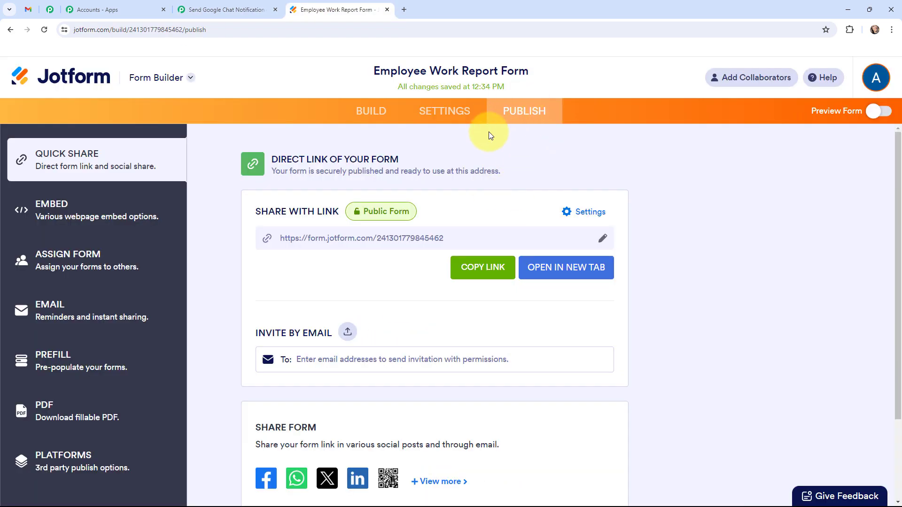
Open the live form in a new tab, confirm Pabbly is waiting for a response, then return to it
left_click(563, 269)
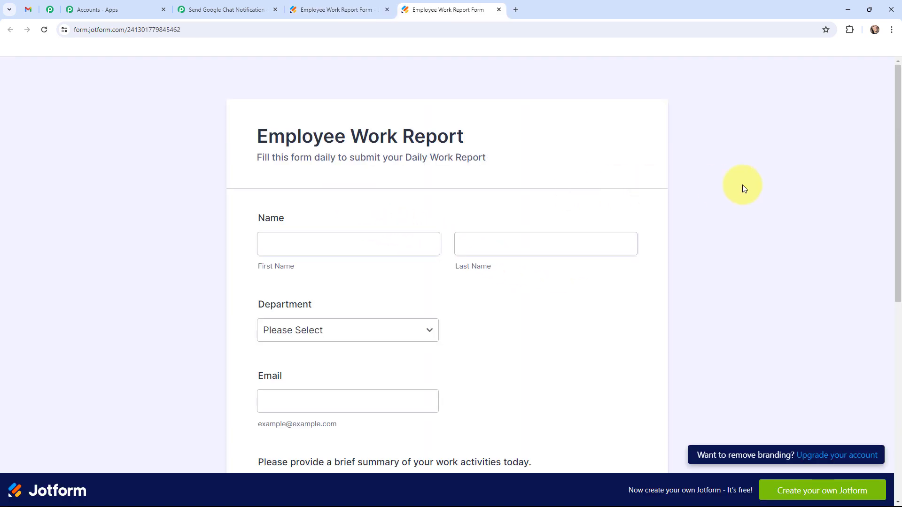
left_click(242, 10)
scroll(171, 195, "down", 3)
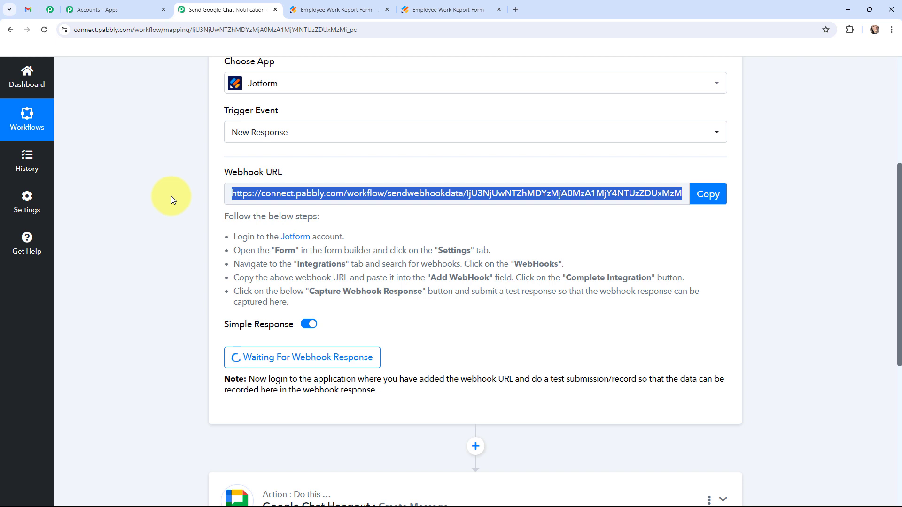
scroll(171, 196, "up", 1)
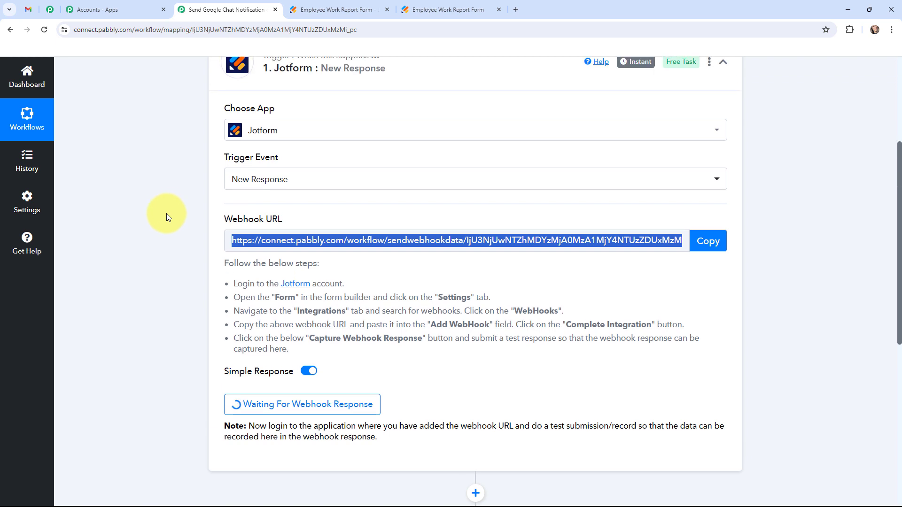
left_click(414, 10)
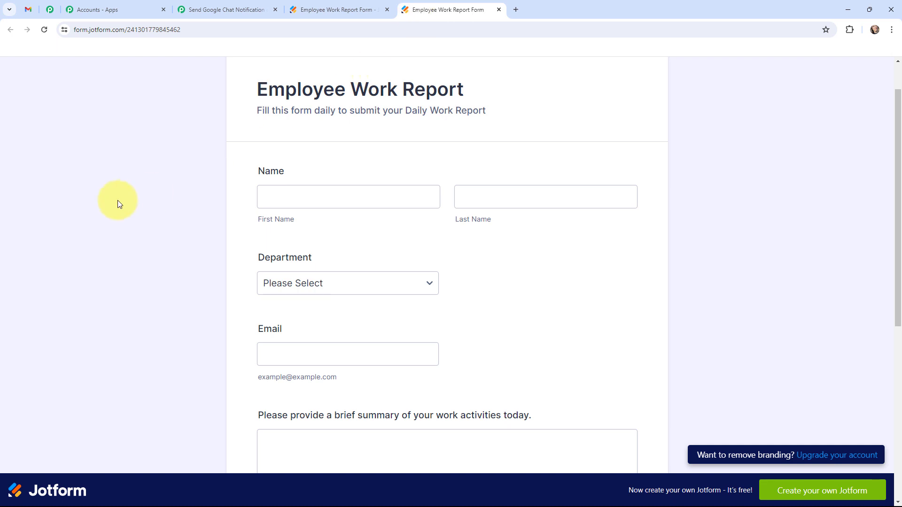
Fill in the employee's first and last name, department HR, and the employee's email address
left_click(319, 203)
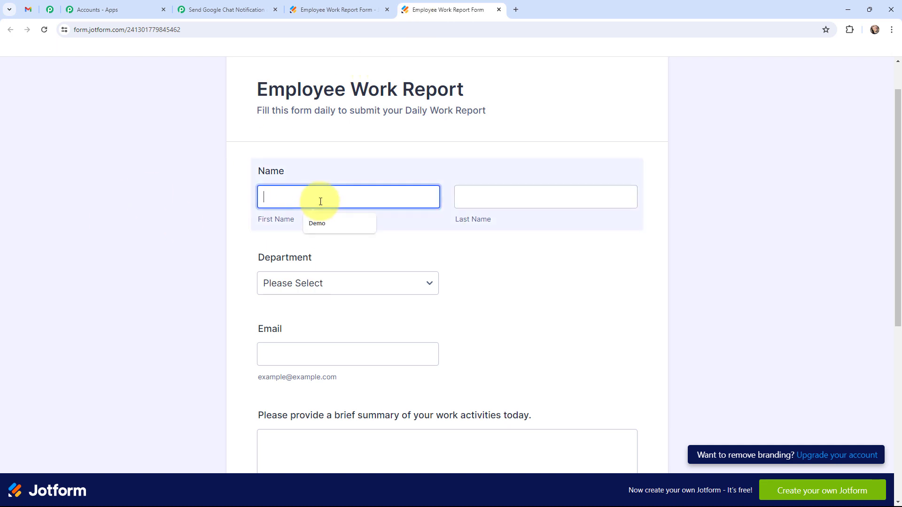
type("Dummy")
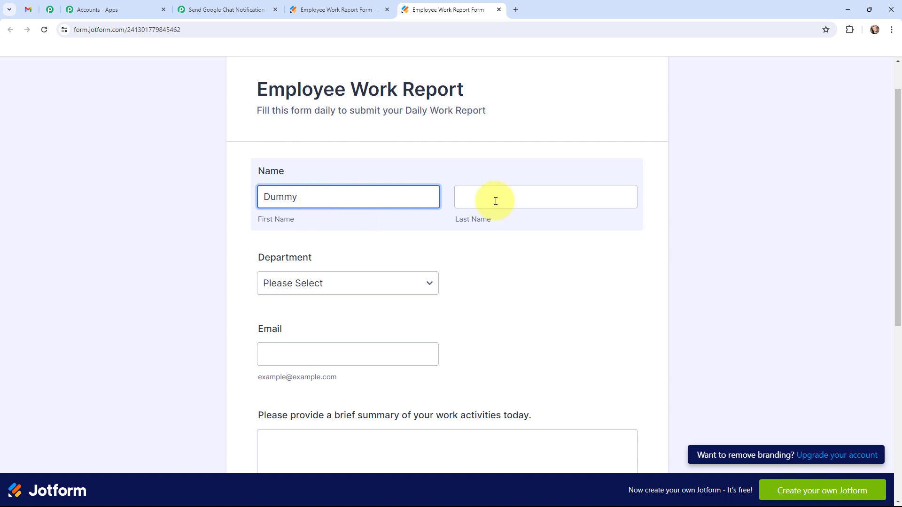
left_click(540, 203)
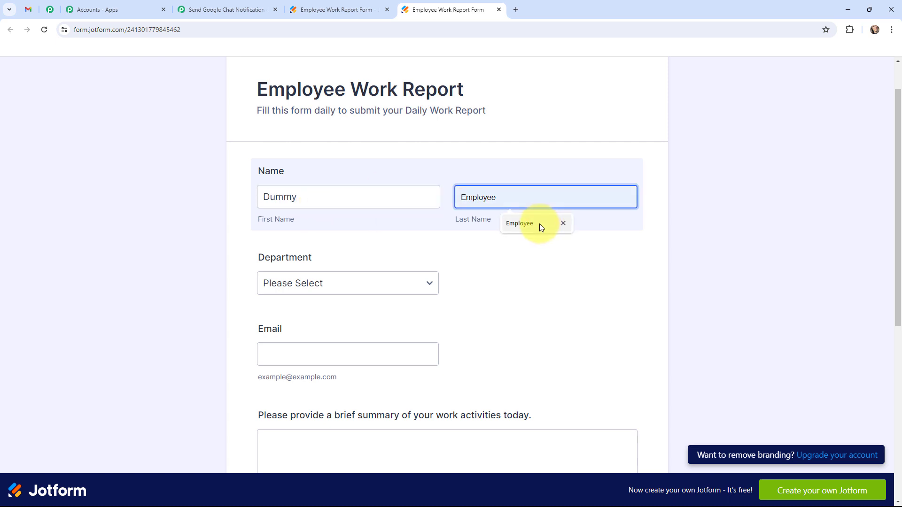
left_click(539, 224)
left_click(297, 284)
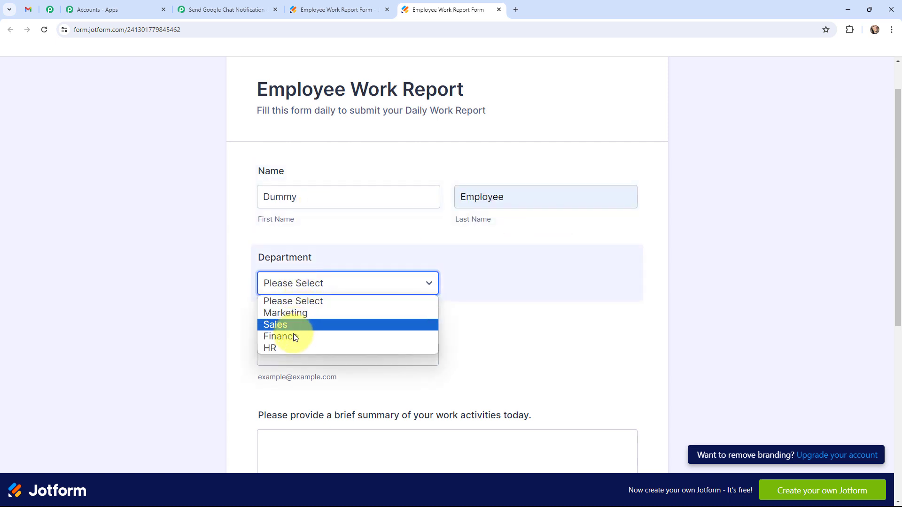
left_click(289, 349)
scroll(304, 322, "down", 2)
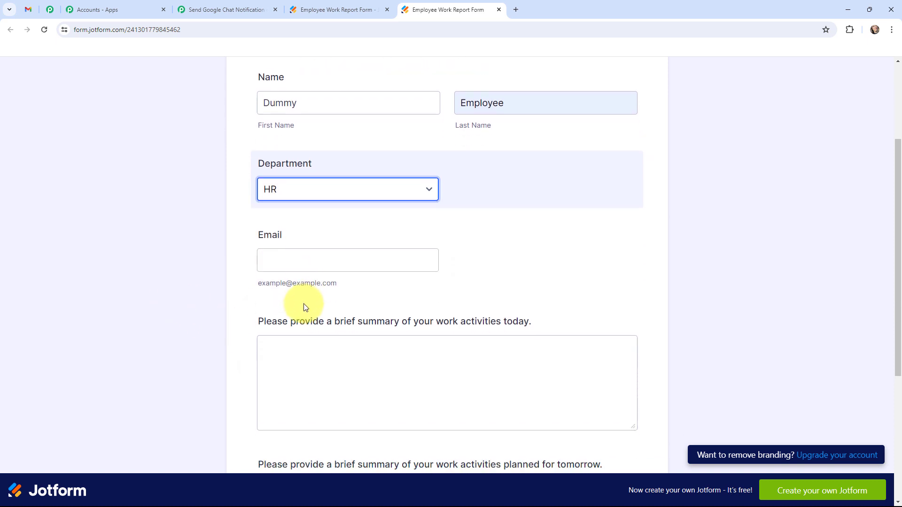
left_click(309, 260)
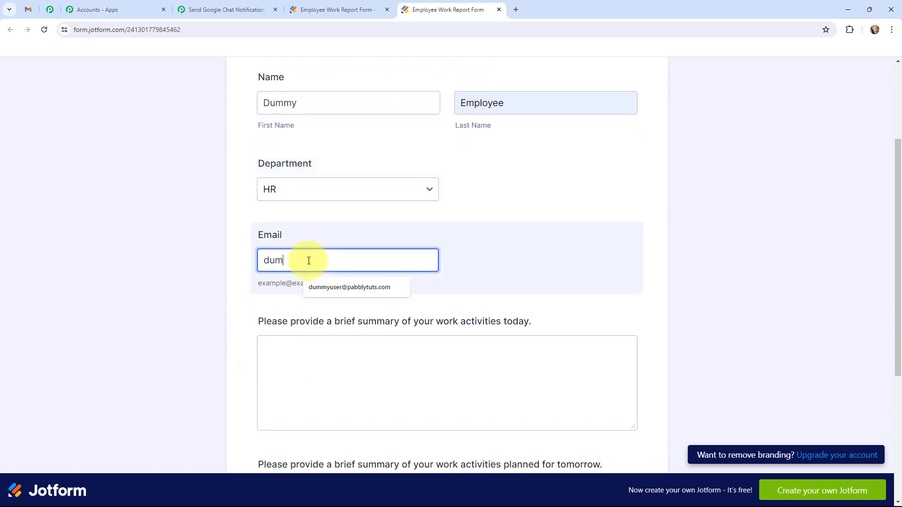
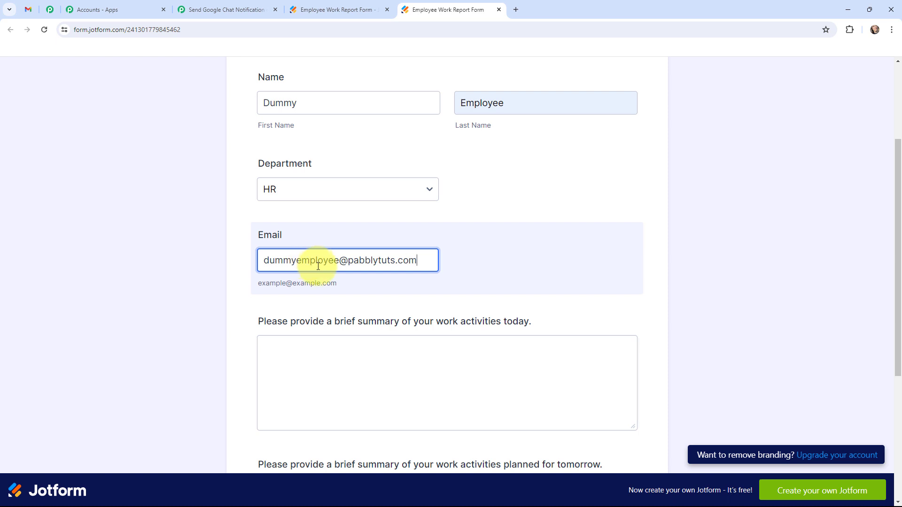
Paste the day's work report into today's work summary field
scroll(331, 304, "down", 1)
left_click(300, 303)
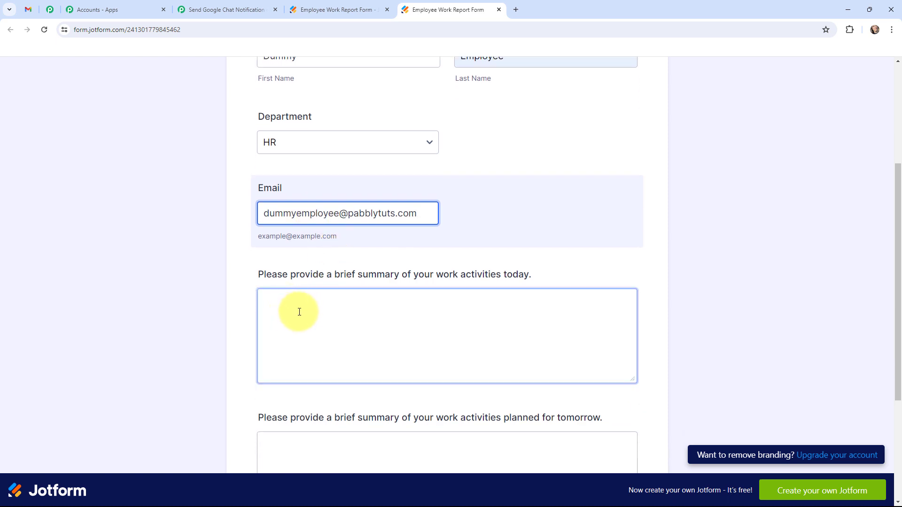
left_click(302, 310)
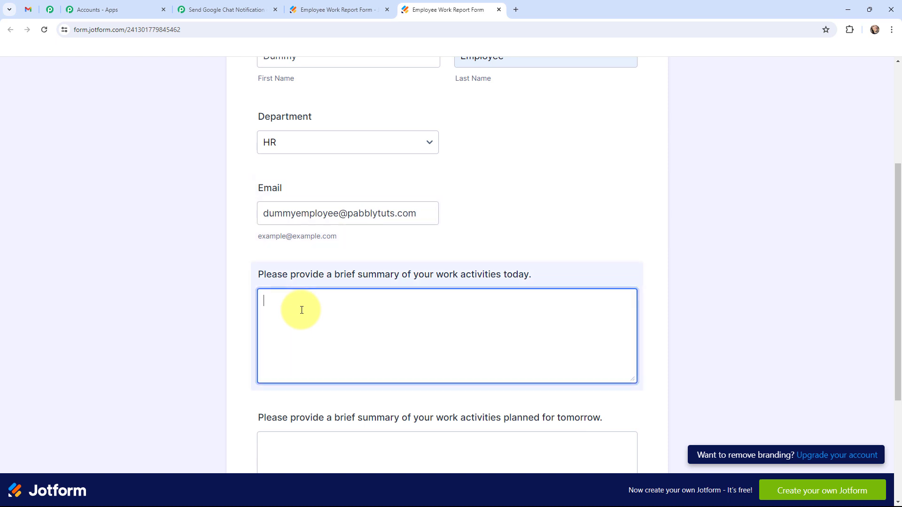
key("ctrl+v")
scroll(322, 322, "up", 3)
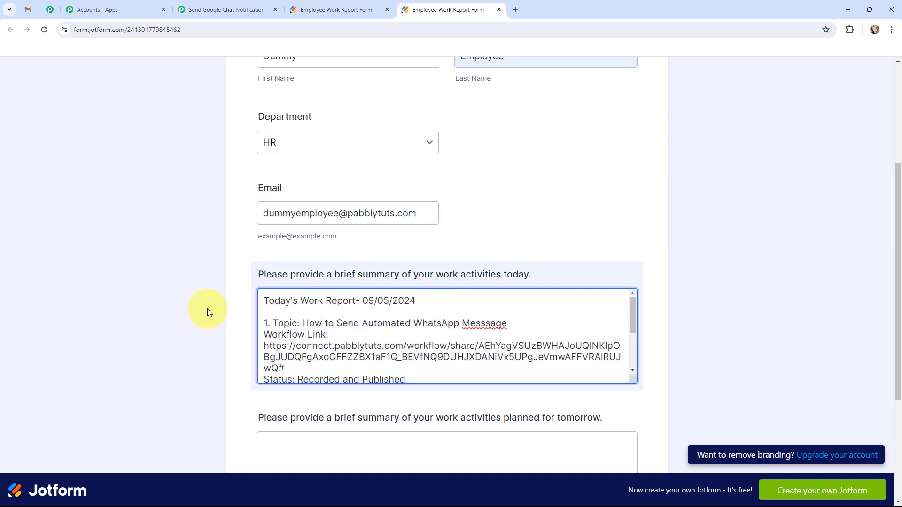
scroll(208, 309, "down", 3)
scroll(302, 240, "up", 1)
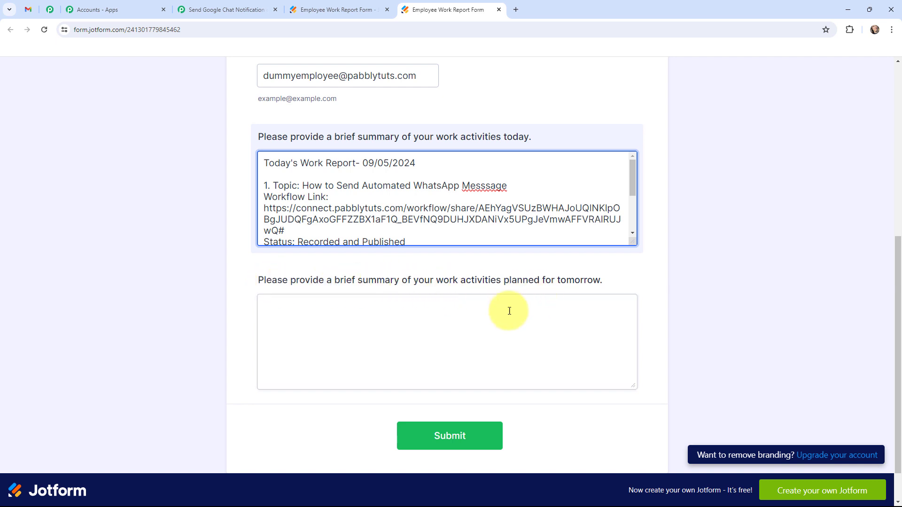
Enter tomorrow's plan 'I'll be creating 2 videos and 1 short video.' and submit the form
left_click(422, 329)
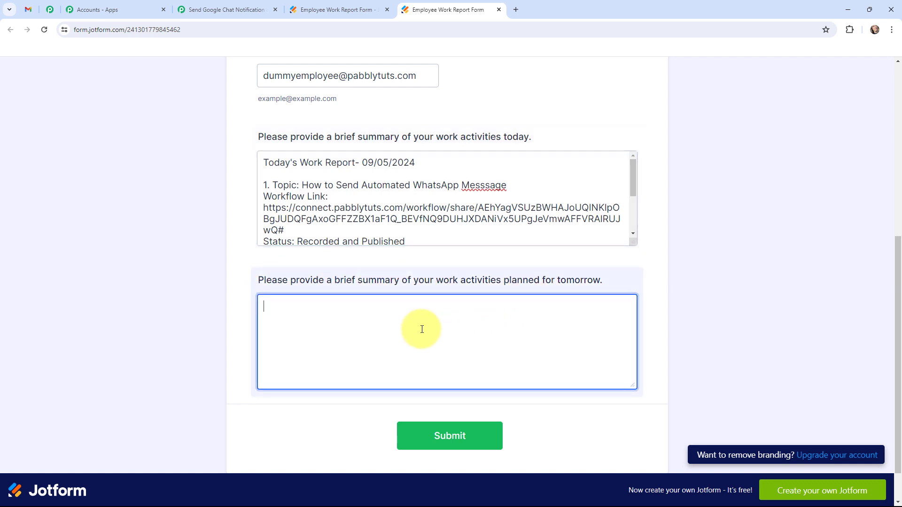
type("I'll be creating 2 video")
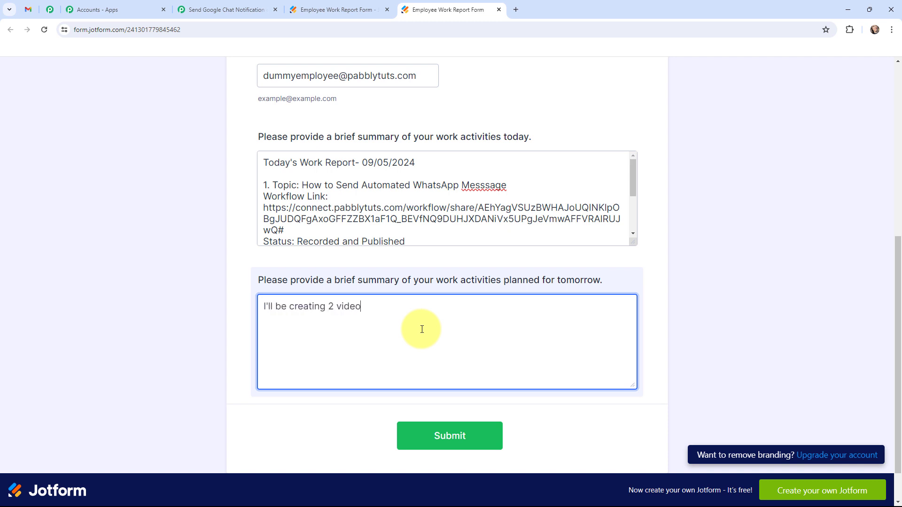
type("s and 1 short video.")
scroll(172, 244, "up", 7)
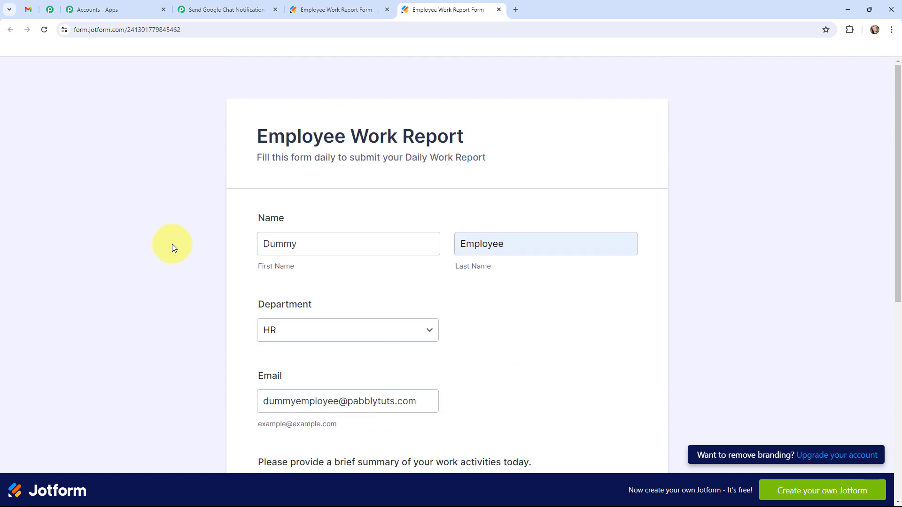
scroll(172, 243, "down", 8)
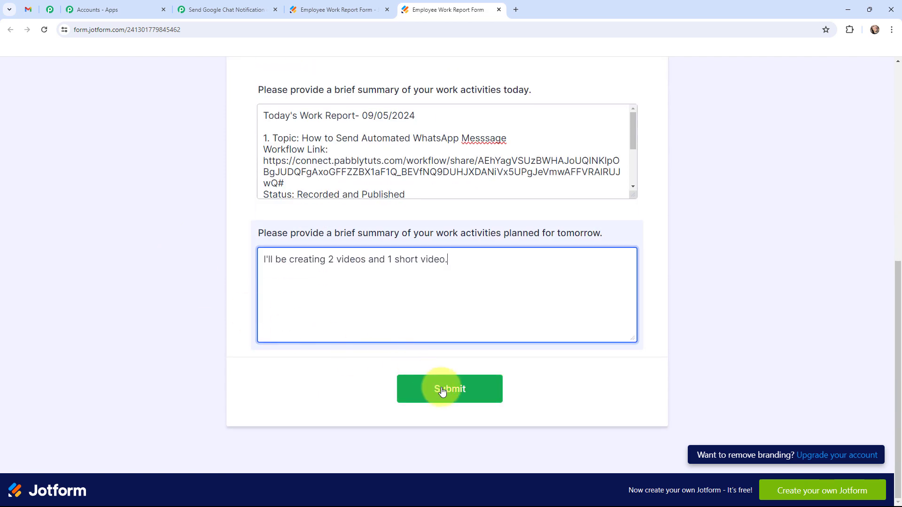
left_click(442, 391)
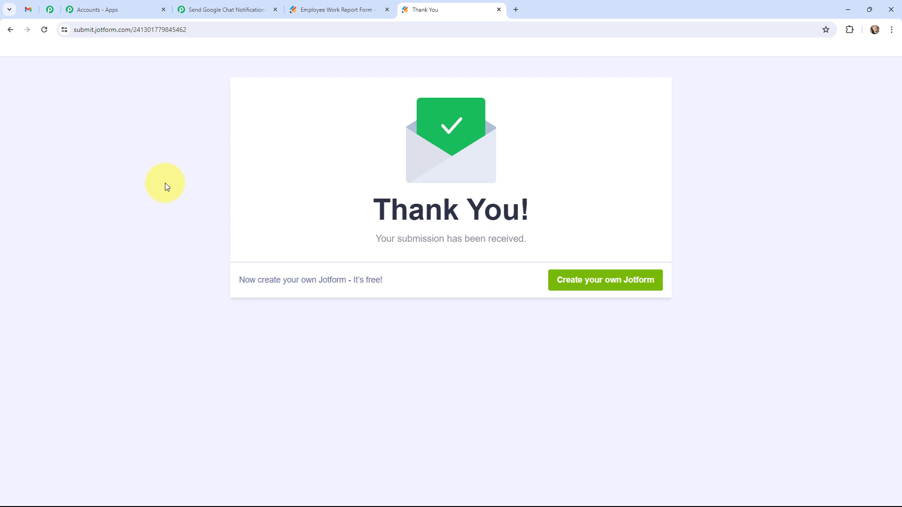
Review the captured Jotform response fields, including department HR and the 09/05/2024 report date
left_click(225, 10)
scroll(416, 249, "down", 7)
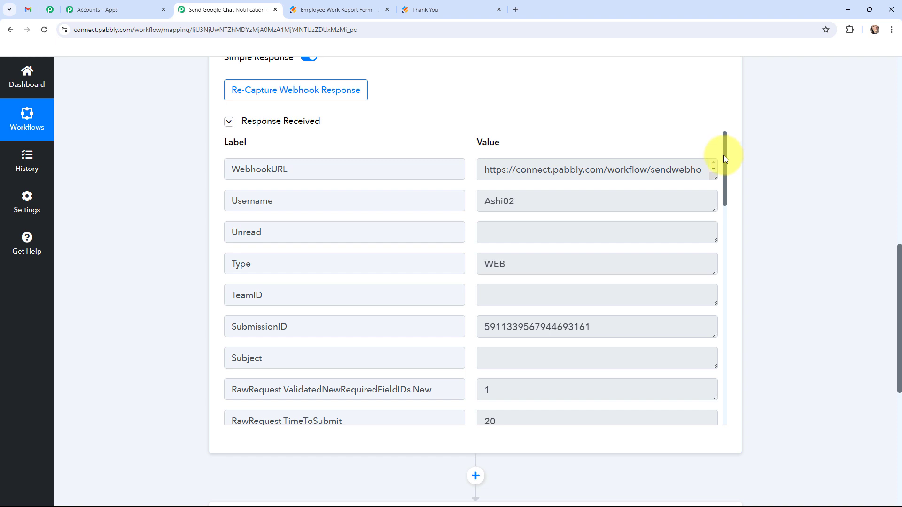
left_click_drag(724, 157, 704, 160)
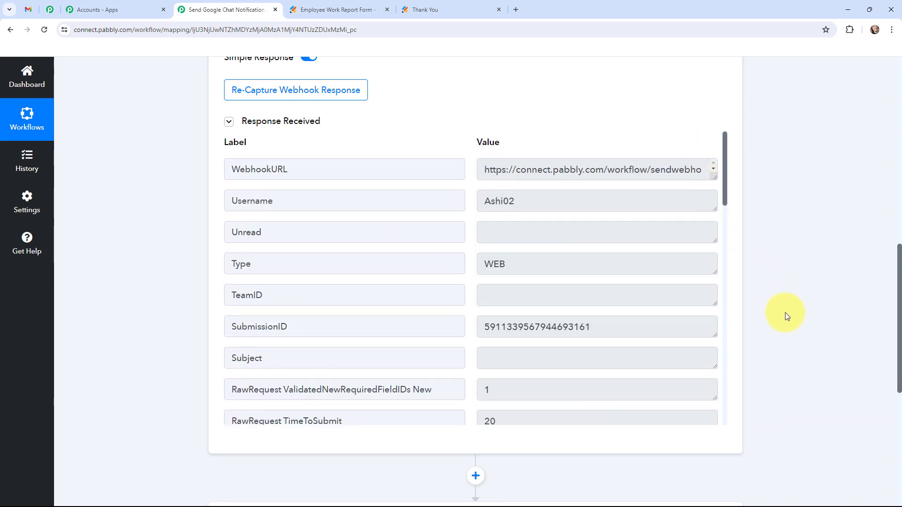
scroll(785, 312, "up", 12)
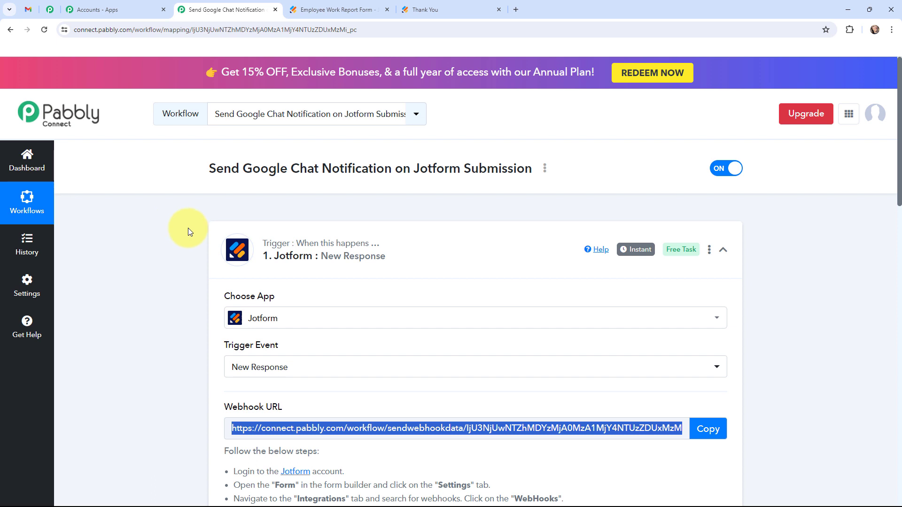
Collapse the Jotform trigger and expand the Google Chat Hangout message action
mouse_move(629, 248)
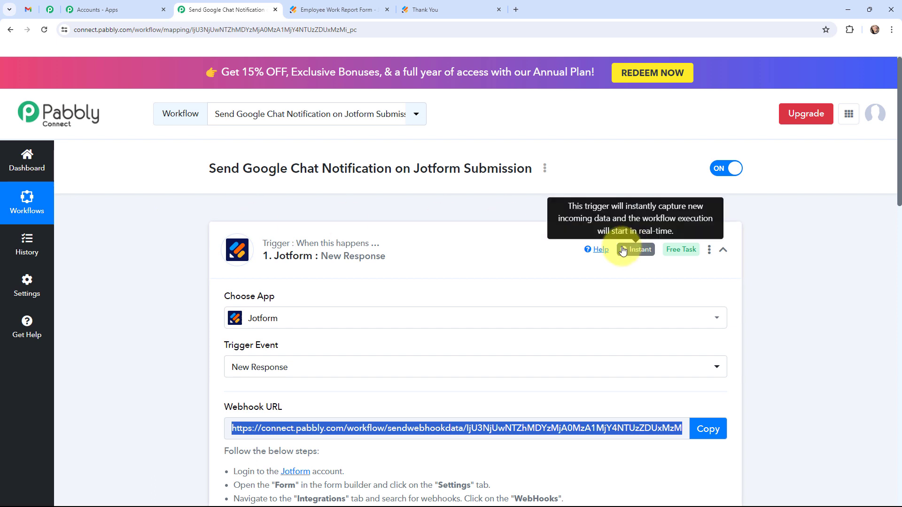
left_click(223, 234)
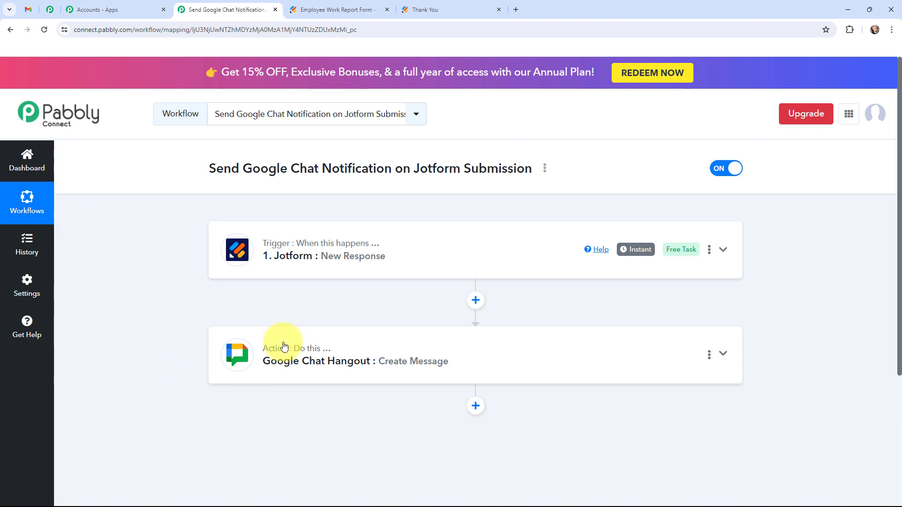
left_click(227, 350)
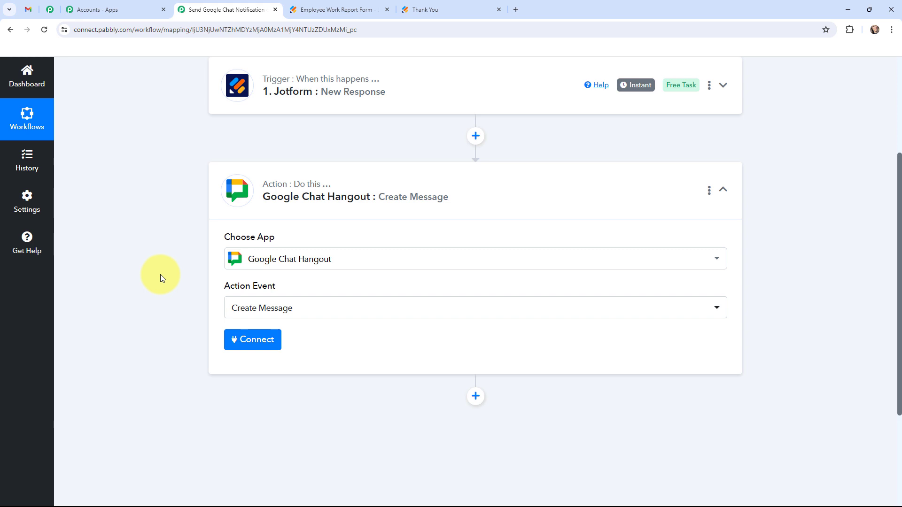
left_click(28, 8)
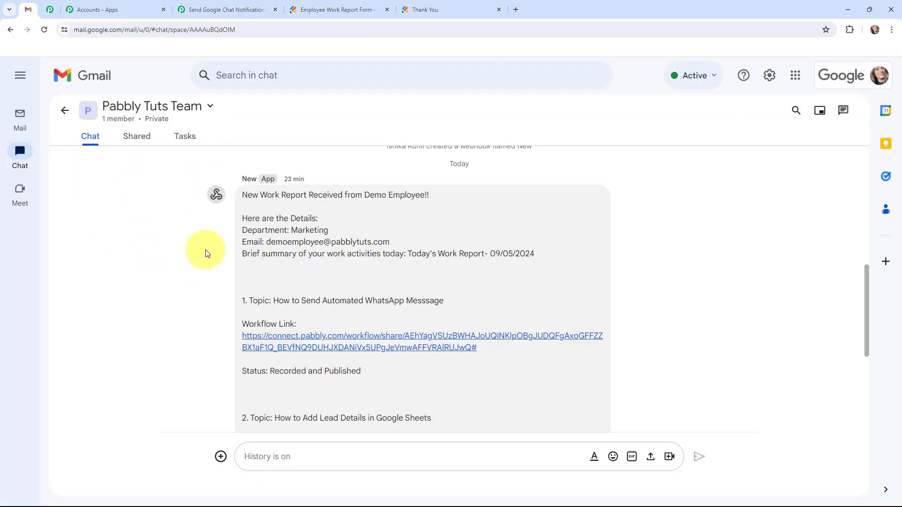
Connect the Google Chat Hangout action to reveal its webhook URL and message fields
left_click(237, 8)
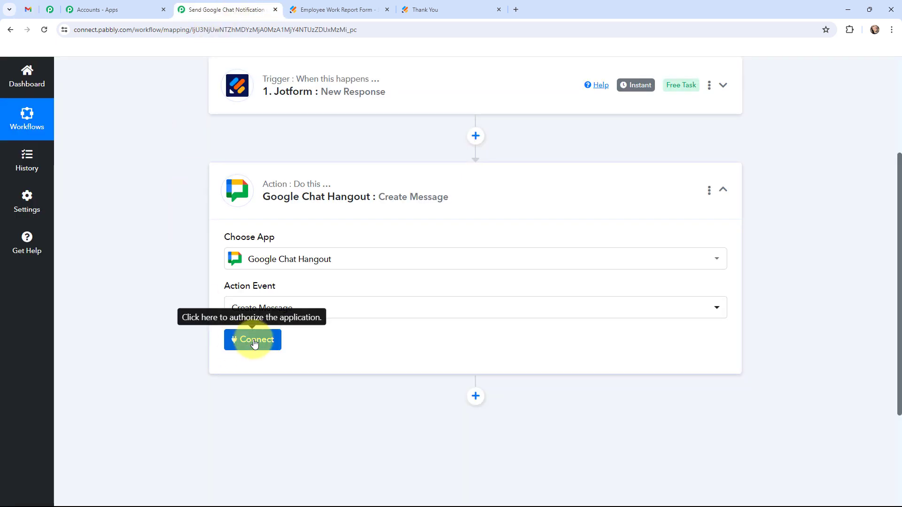
left_click(254, 344)
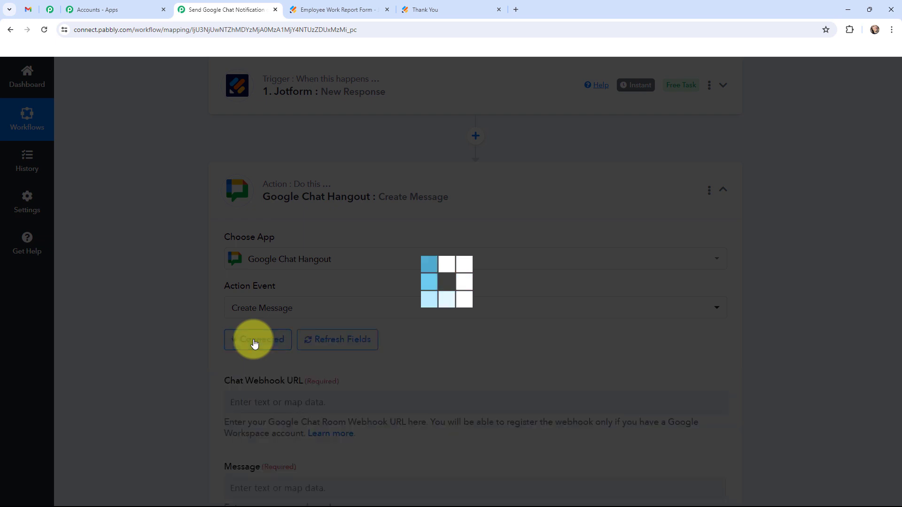
scroll(157, 287, "down", 2)
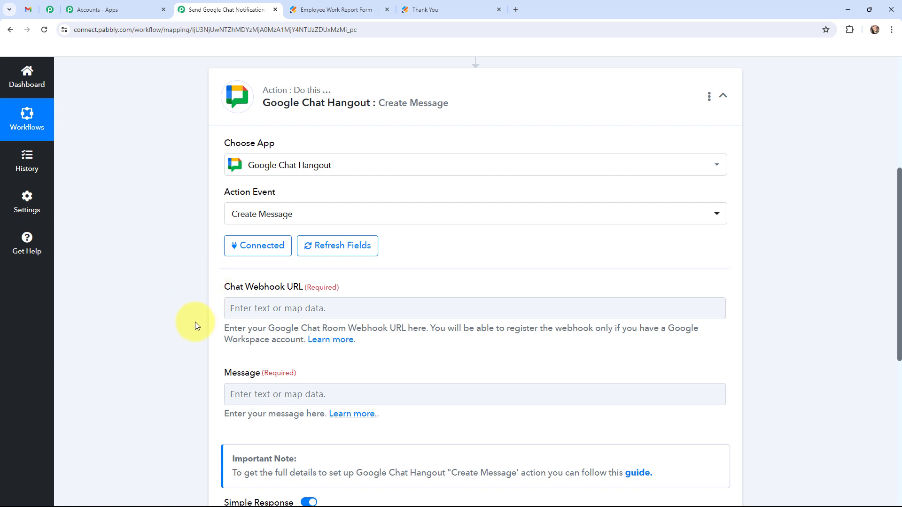
left_click(35, 8)
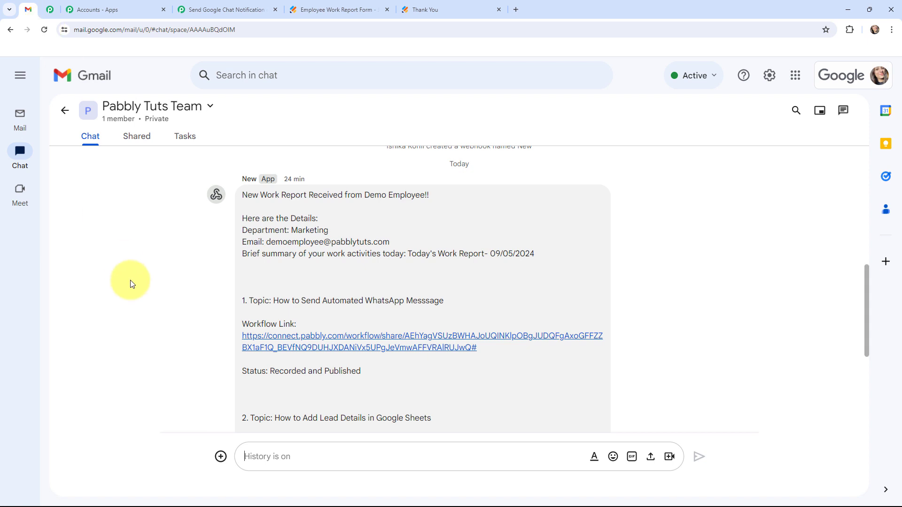
Delete the old 'New webhook' from the space's Apps & integrations
left_click(210, 108)
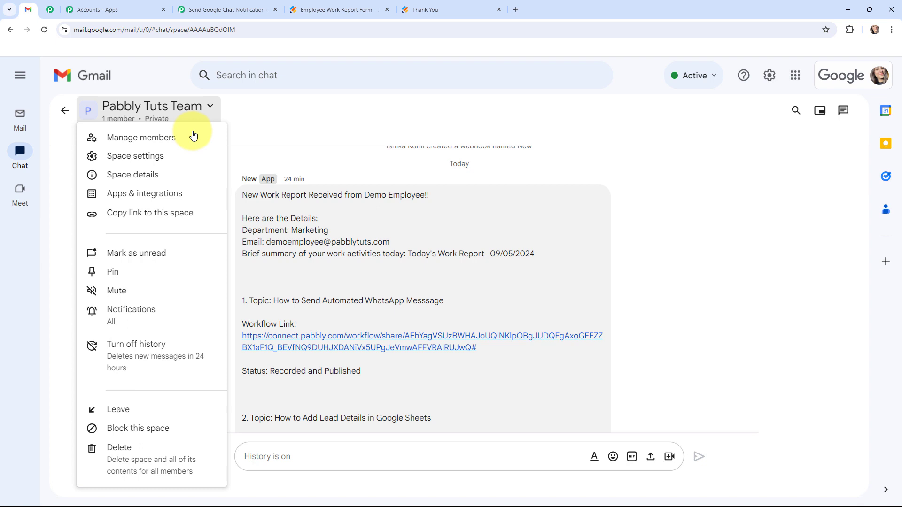
left_click(173, 192)
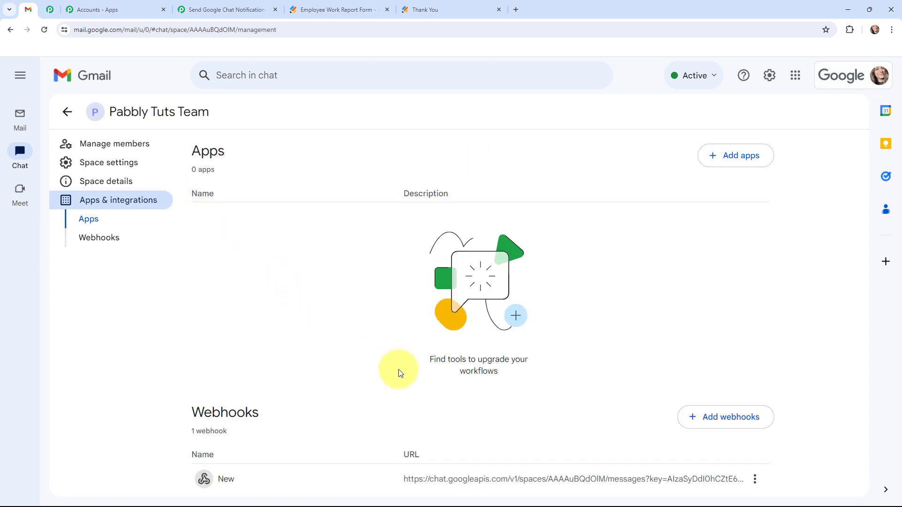
left_click(757, 477)
left_click(757, 478)
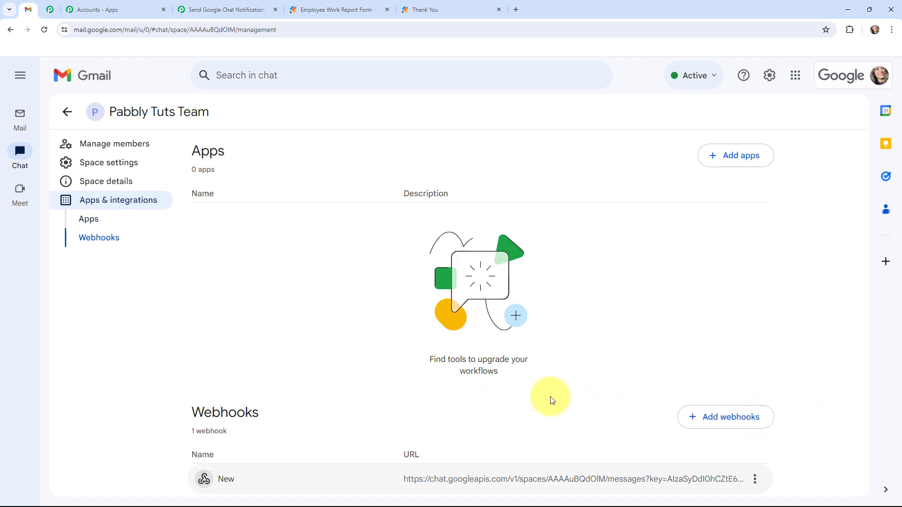
left_click(147, 477)
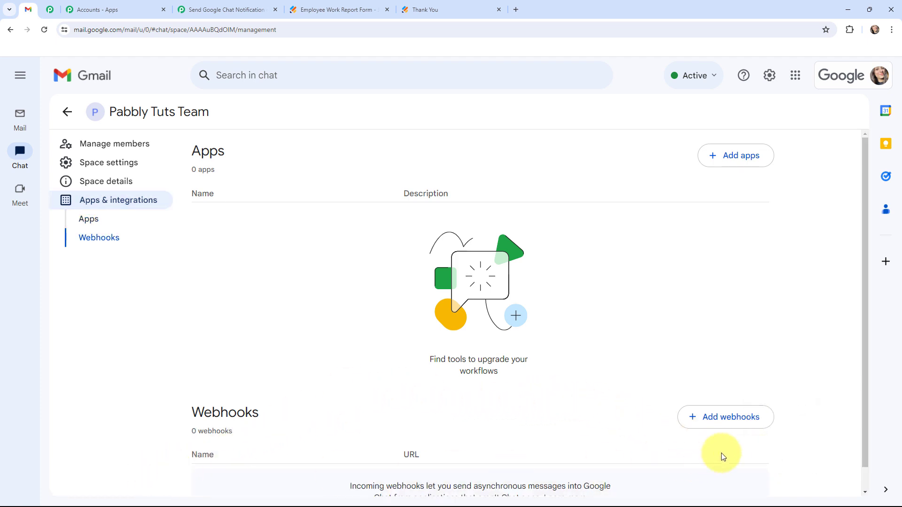
Add an incoming webhook named 'New Webhook' and copy its link
left_click(725, 421)
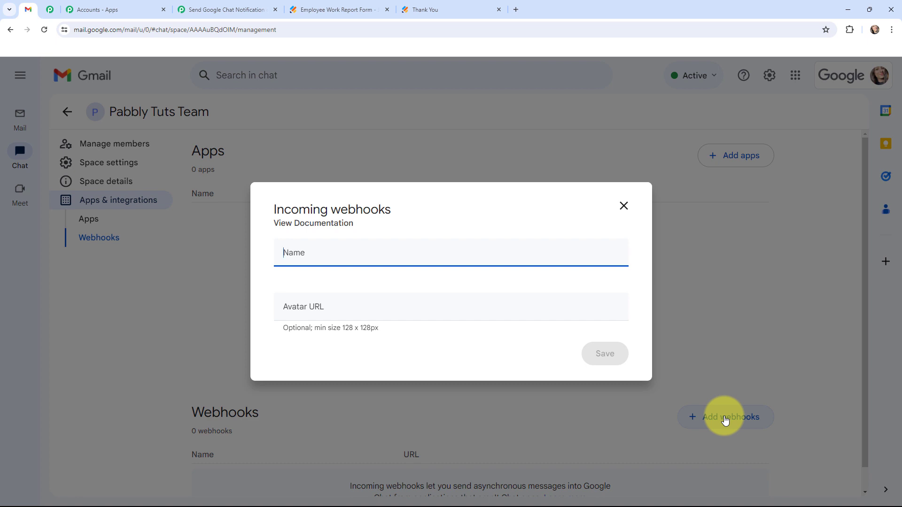
type("New Web")
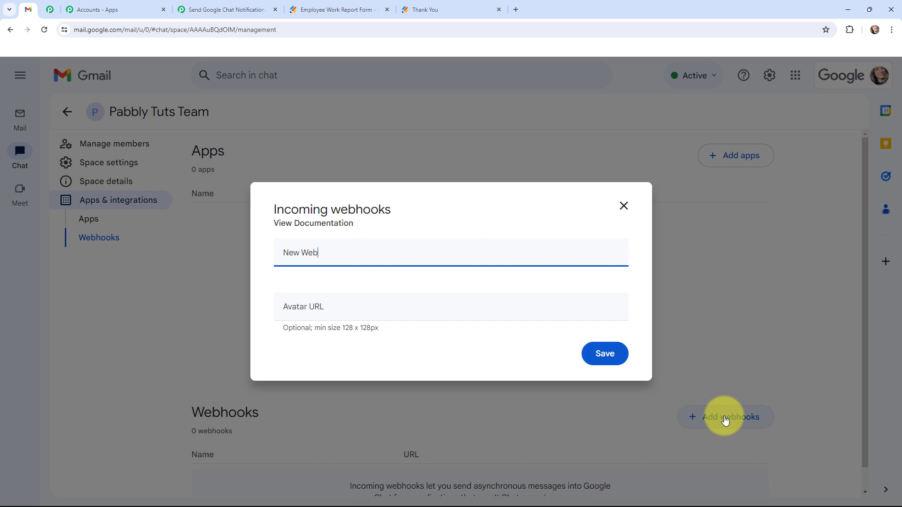
type("hook")
left_click(618, 357)
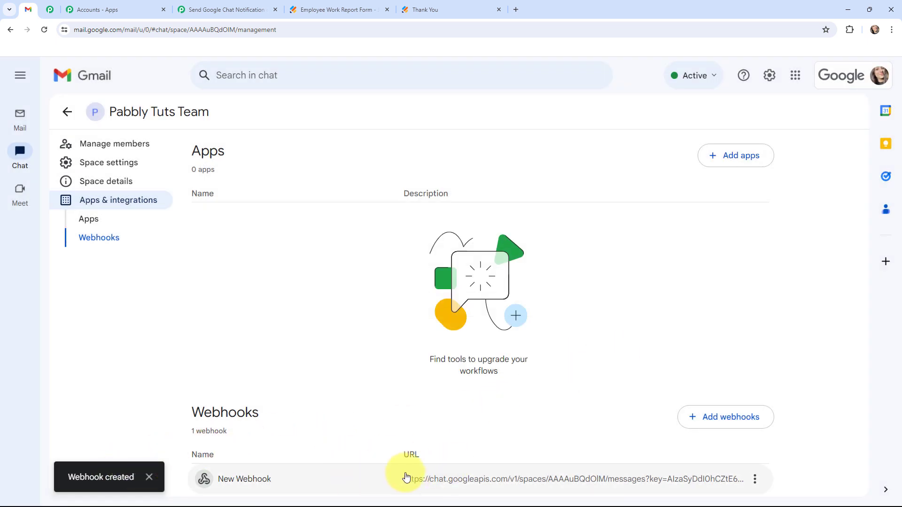
left_click(755, 479)
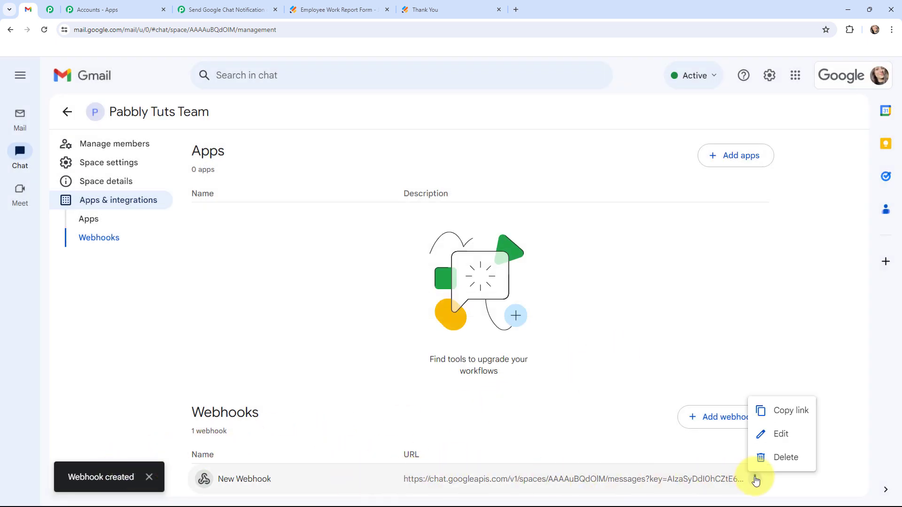
left_click(775, 413)
left_click(231, 10)
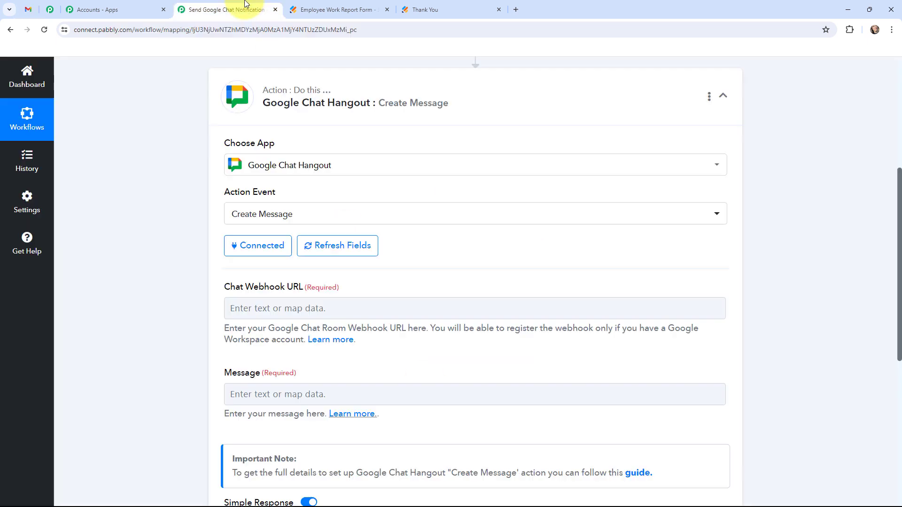
Paste the copied Google Chat webhook link into the Chat Webhook URL field
left_click(284, 308)
key("ctrl+v")
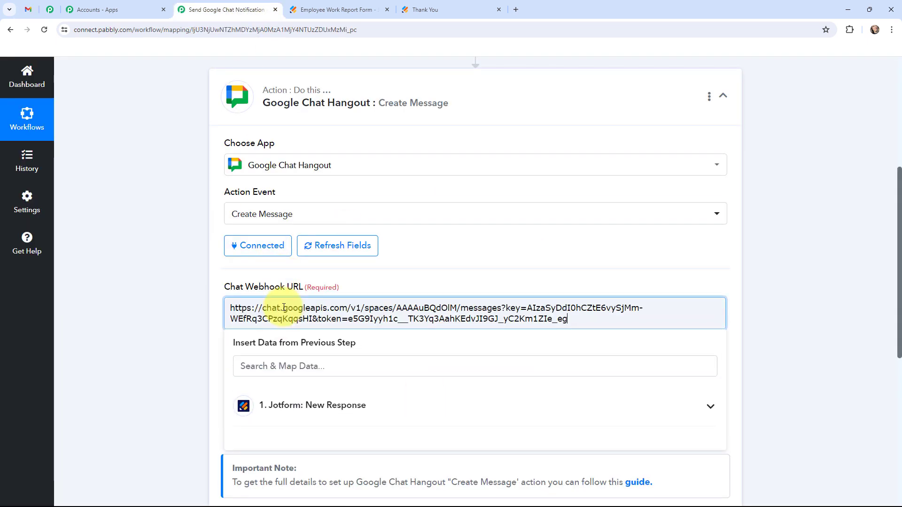
left_click(165, 309)
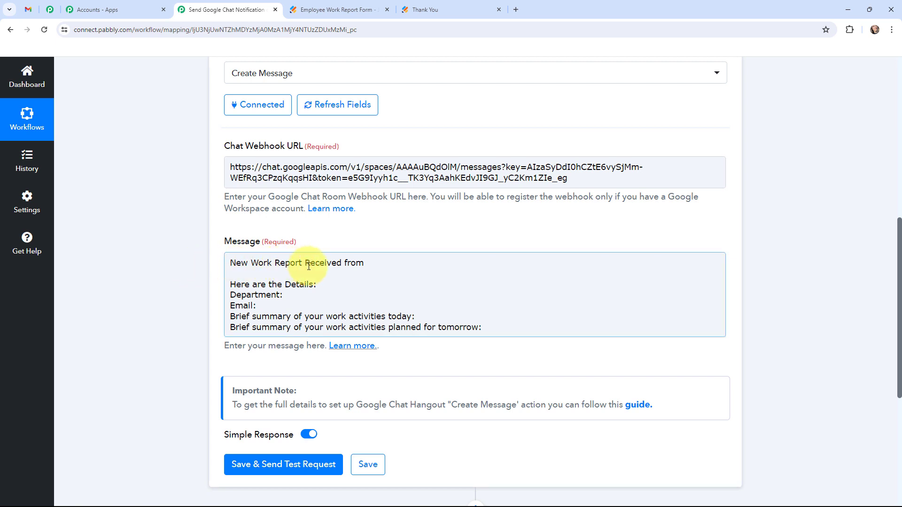
Map the Jotform Name19 First field after 'Received from' in the message
left_click(378, 264)
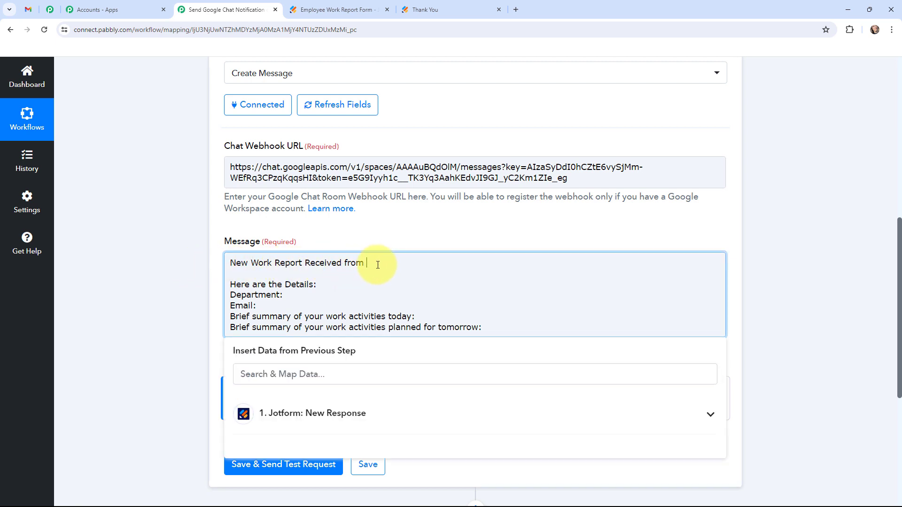
scroll(378, 218, "down", 1)
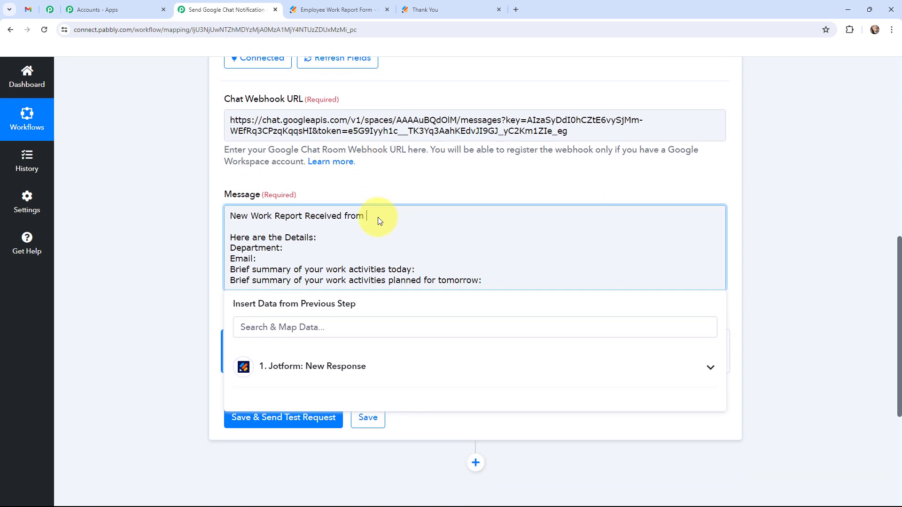
left_click(338, 366)
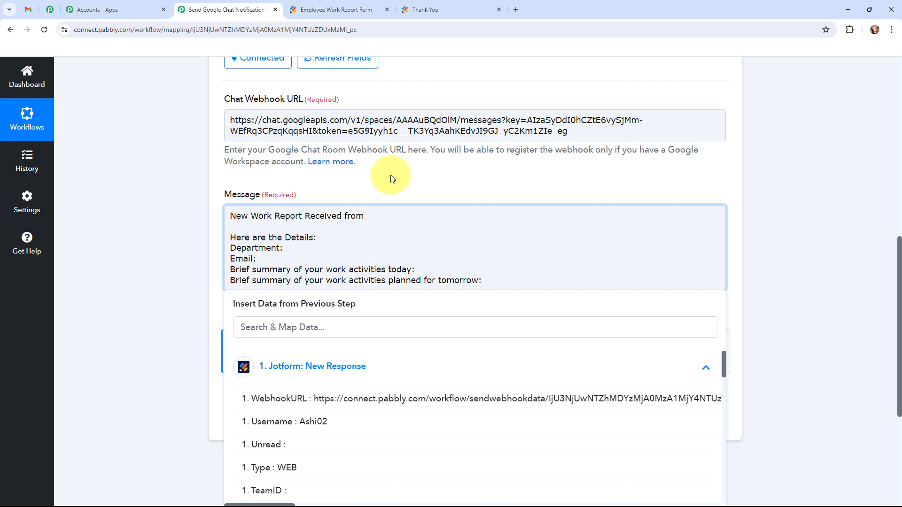
scroll(391, 179, "down", 2)
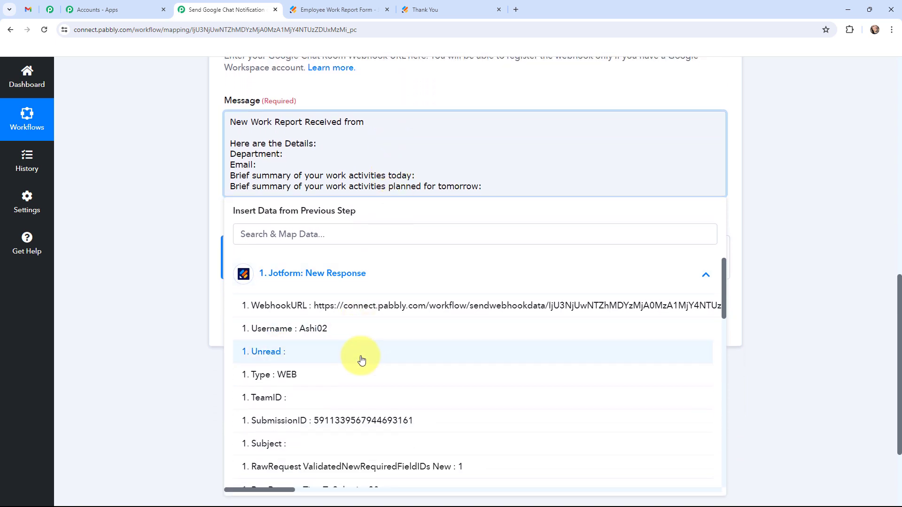
scroll(361, 360, "down", 4)
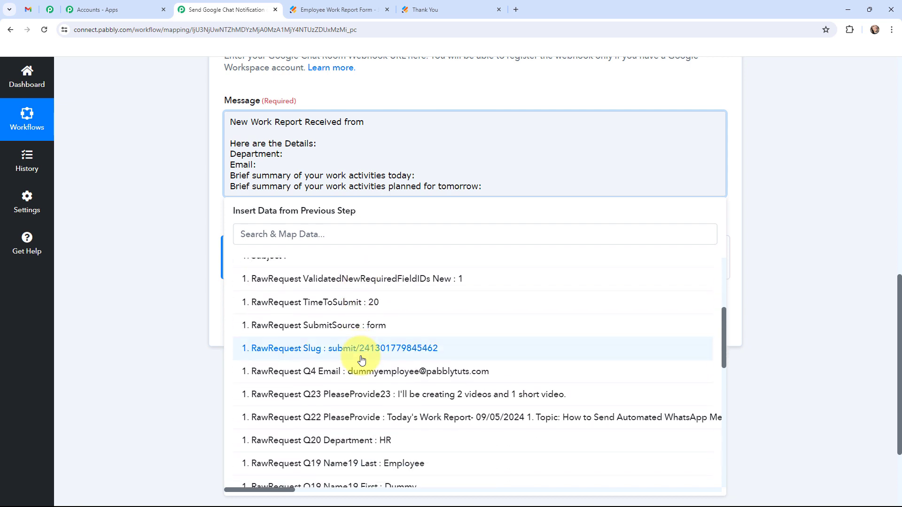
scroll(427, 378, "down", 1)
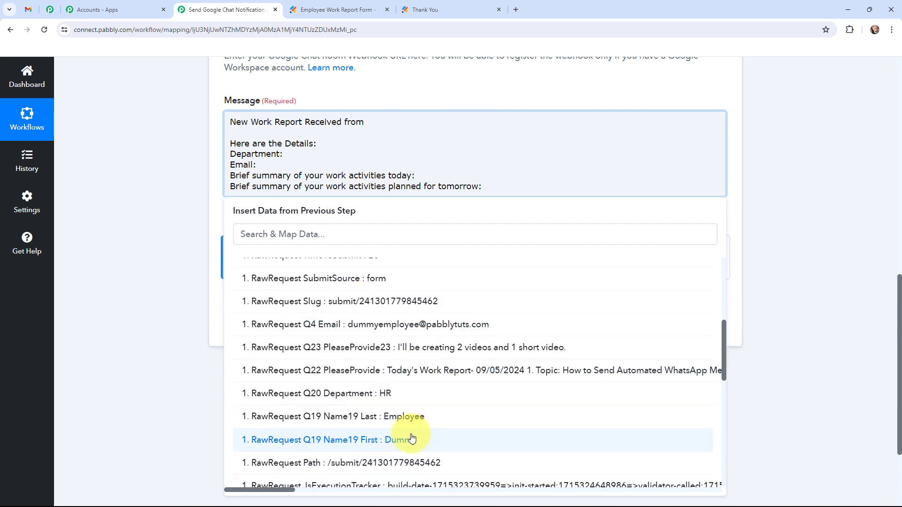
left_click(410, 439)
Add the last name token and '!!', then map Q20 Department after its label
left_click(411, 425)
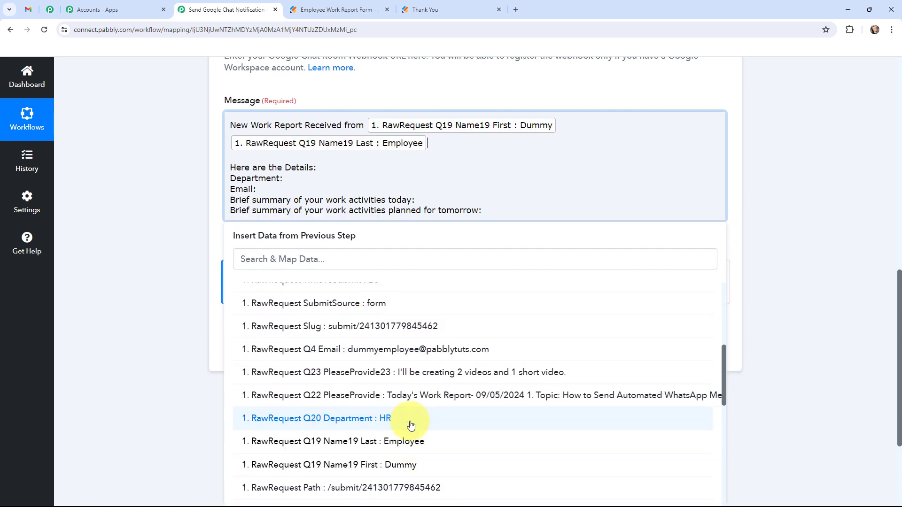
type("!!")
left_click(304, 178)
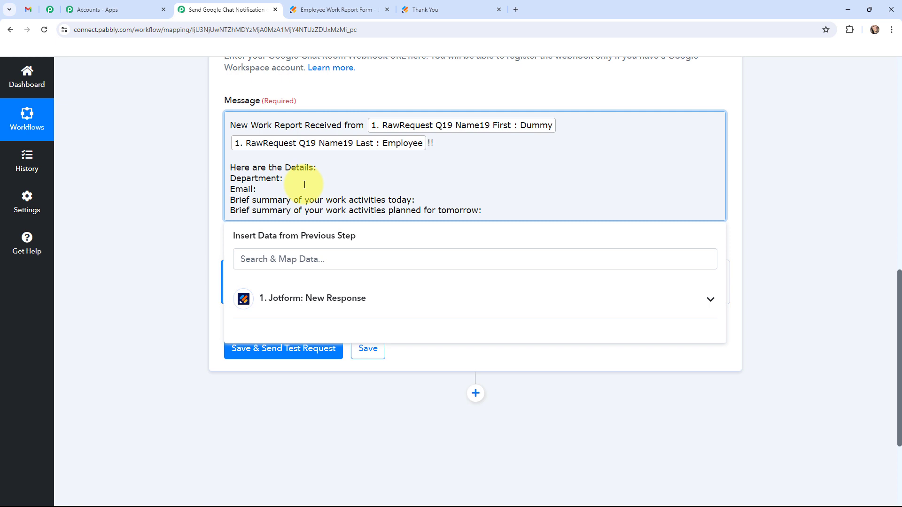
left_click(307, 312)
scroll(350, 407, "down", 5)
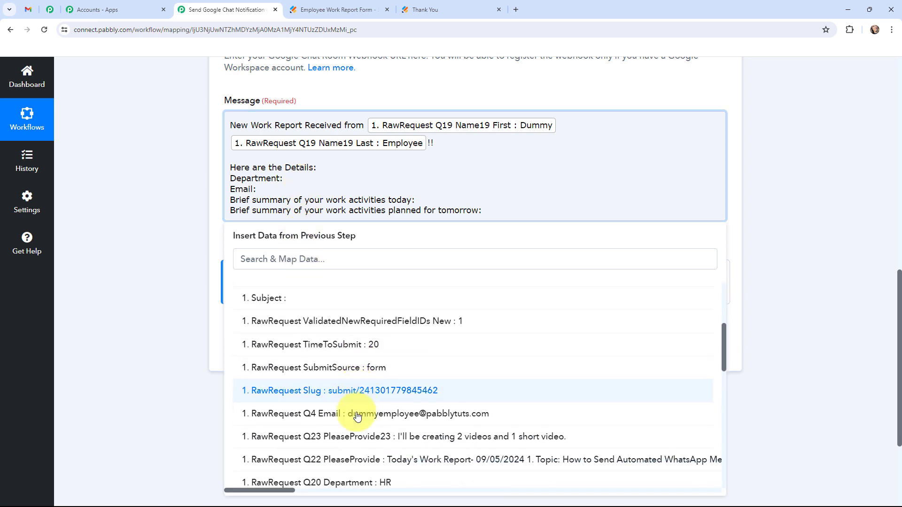
left_click(362, 420)
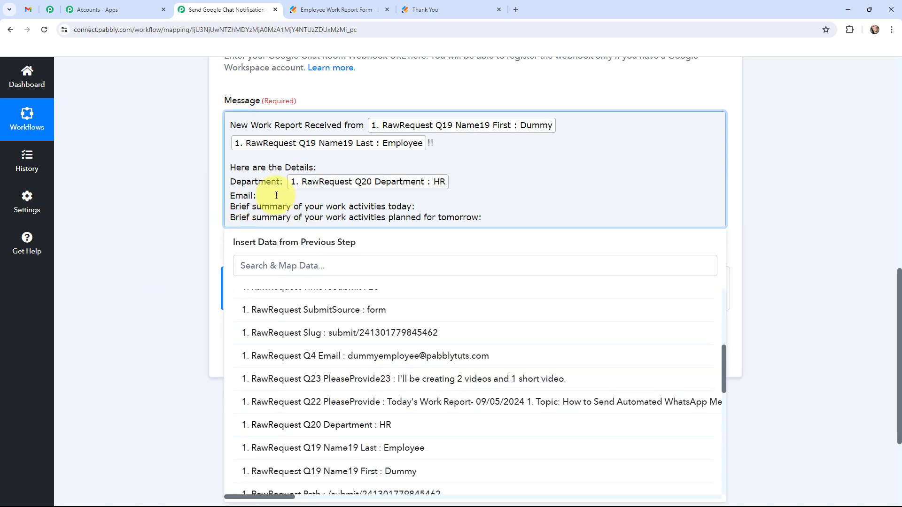
Map Q4 Email and the Q22 today's work summary after their labels
left_click(276, 196)
left_click(316, 306)
scroll(387, 328, "down", 5)
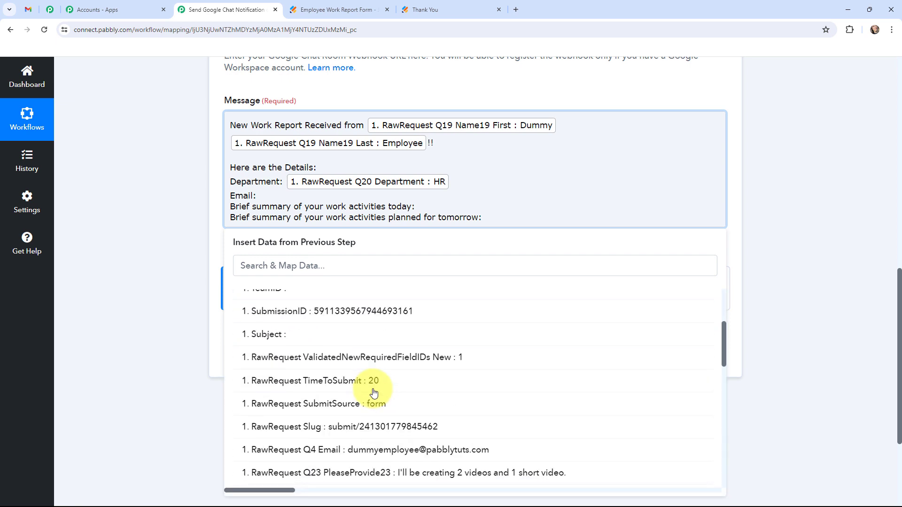
scroll(385, 376, "down", 1)
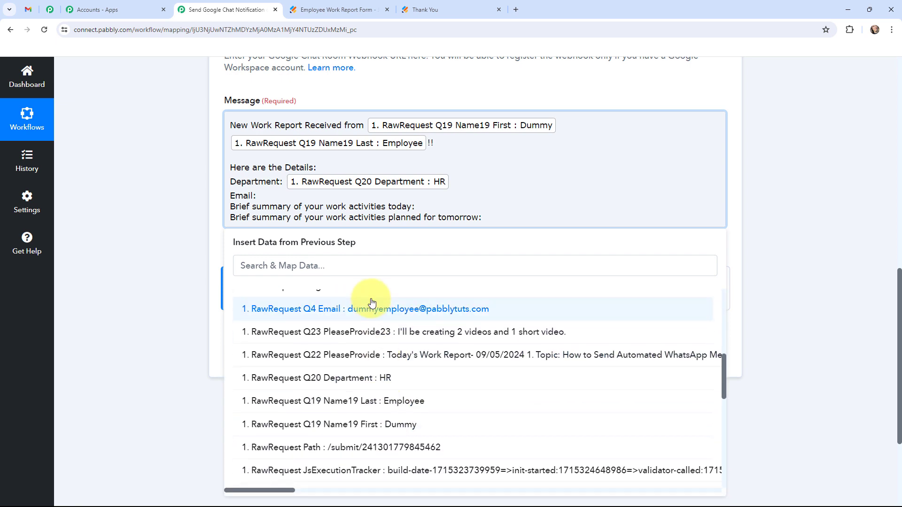
left_click(374, 306)
left_click(441, 214)
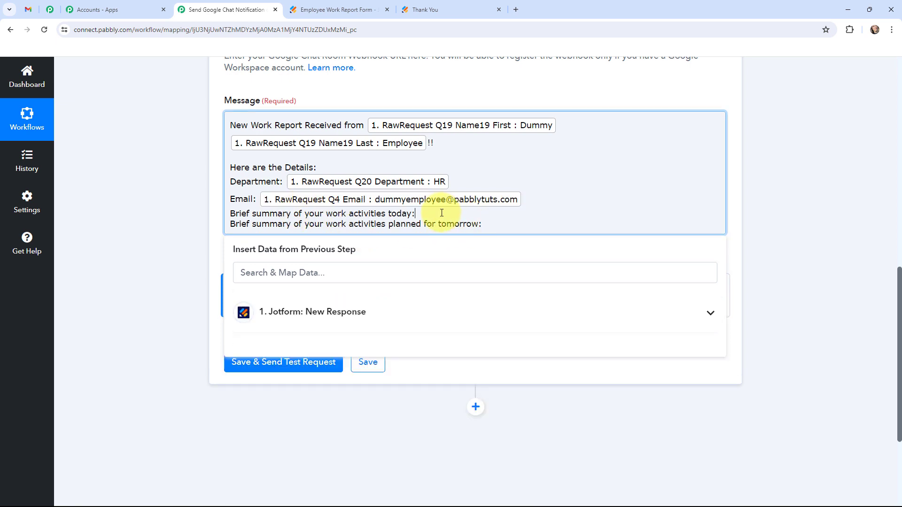
left_click(365, 305)
scroll(359, 396, "down", 6)
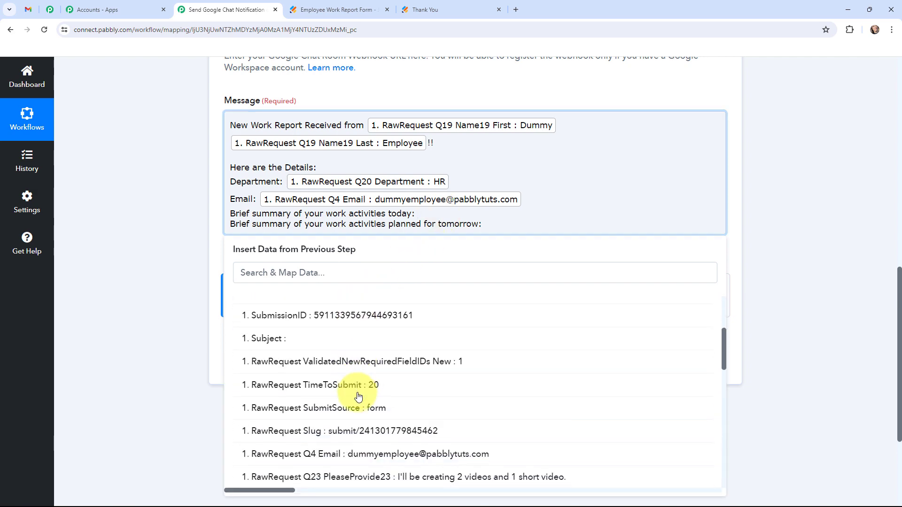
left_click(467, 409)
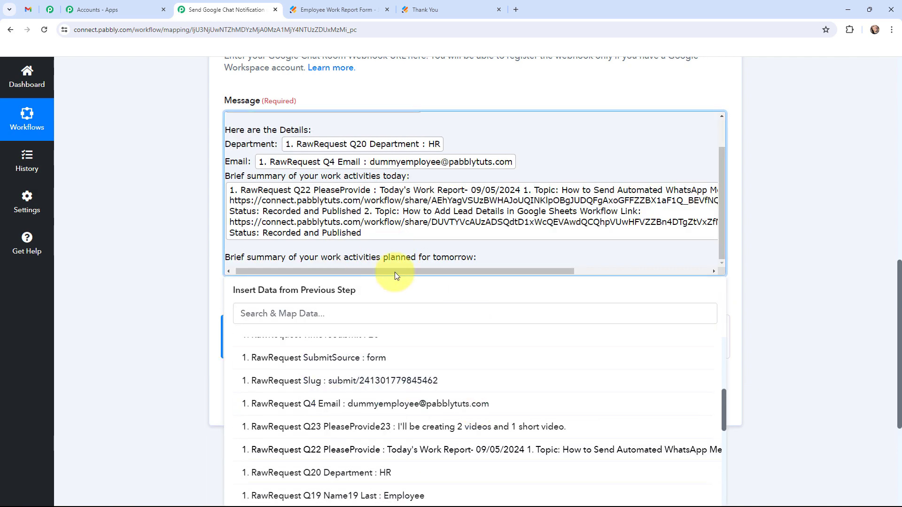
Map the Q23 tomorrow's planned work field after the tomorrow label
left_click(490, 258)
left_click(394, 356)
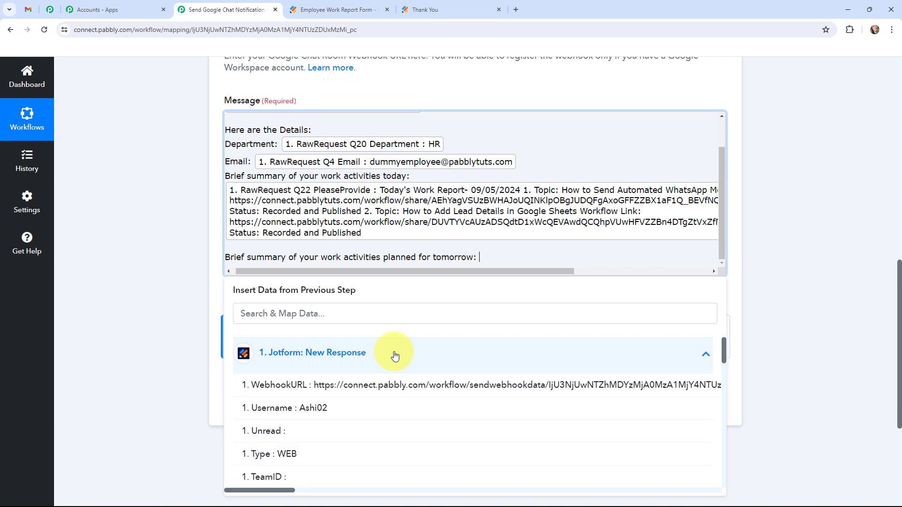
scroll(346, 288, "down", 1)
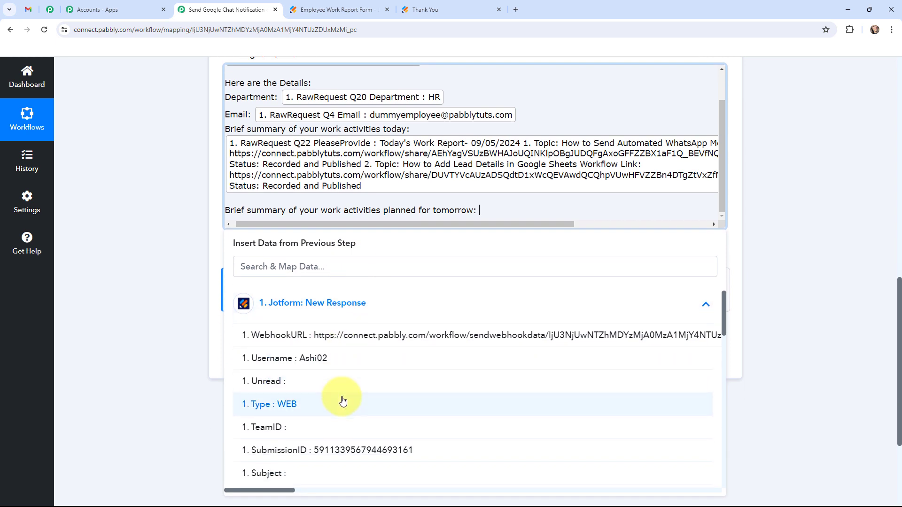
scroll(342, 400, "down", 3)
scroll(342, 401, "down", 2)
left_click(385, 380)
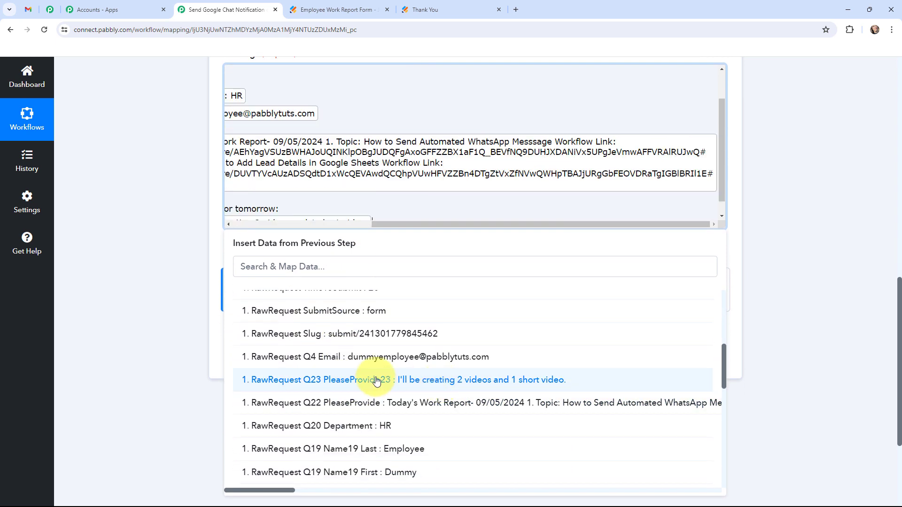
left_click(158, 244)
left_click_drag(332, 224, 187, 224)
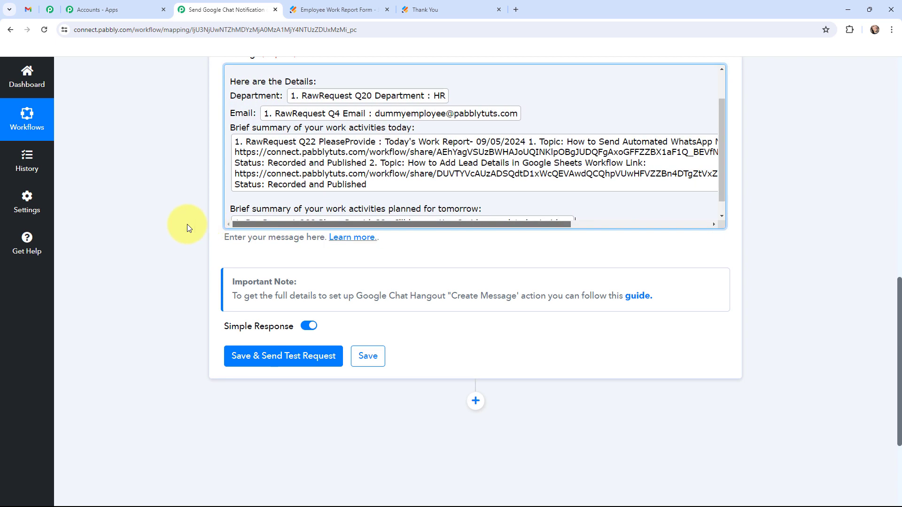
scroll(139, 255, "up", 2)
Save the Create Message step, send a test request and check the returned response
scroll(329, 247, "up", 1)
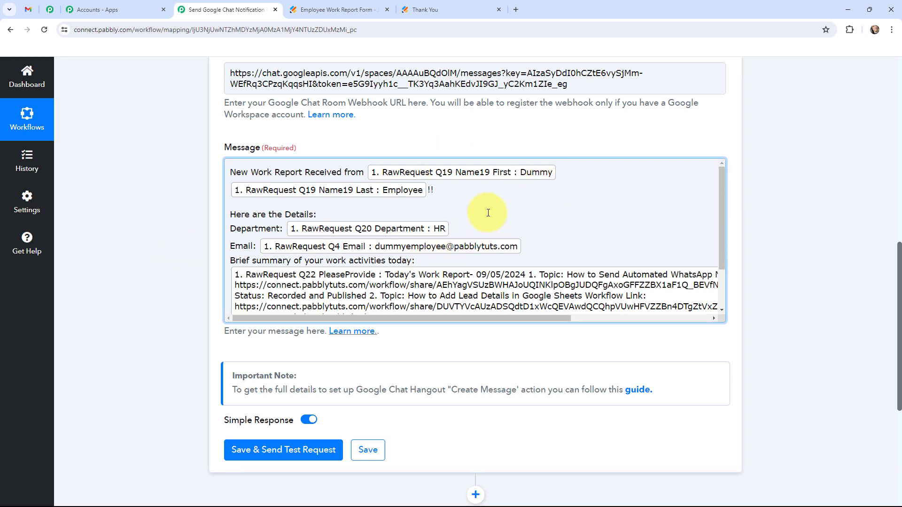
scroll(488, 213, "down", 3)
scroll(171, 215, "down", 2)
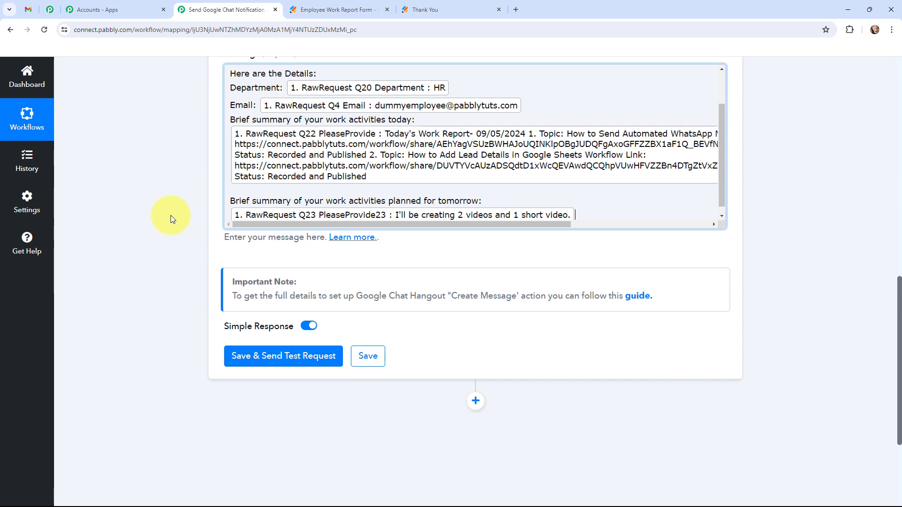
left_click(284, 358)
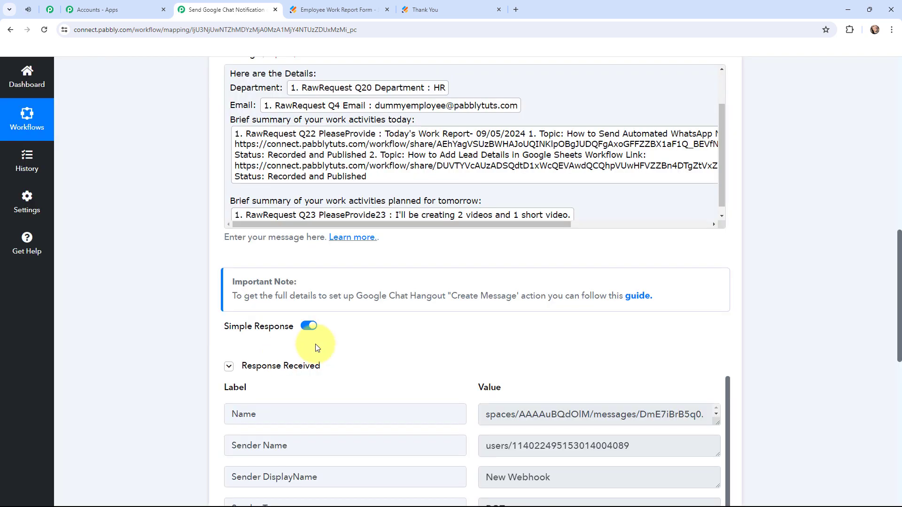
scroll(476, 257, "down", 3)
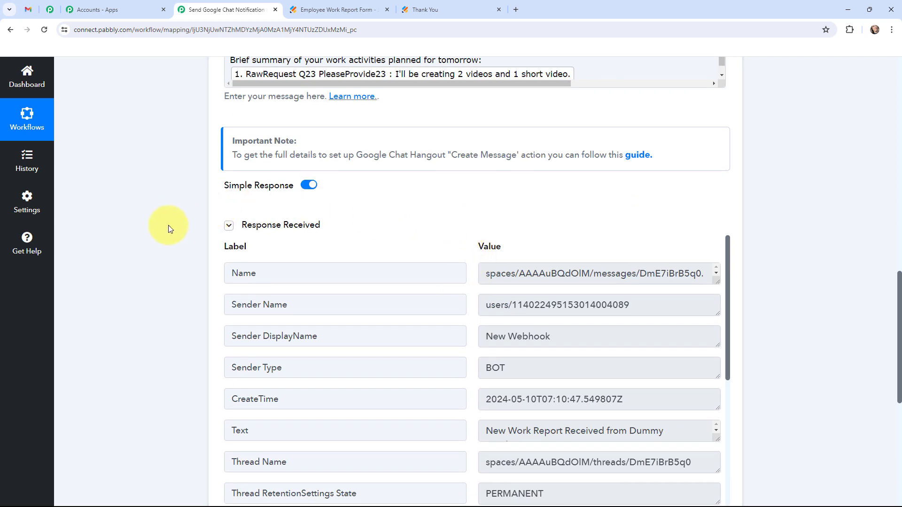
scroll(170, 229, "down", 1)
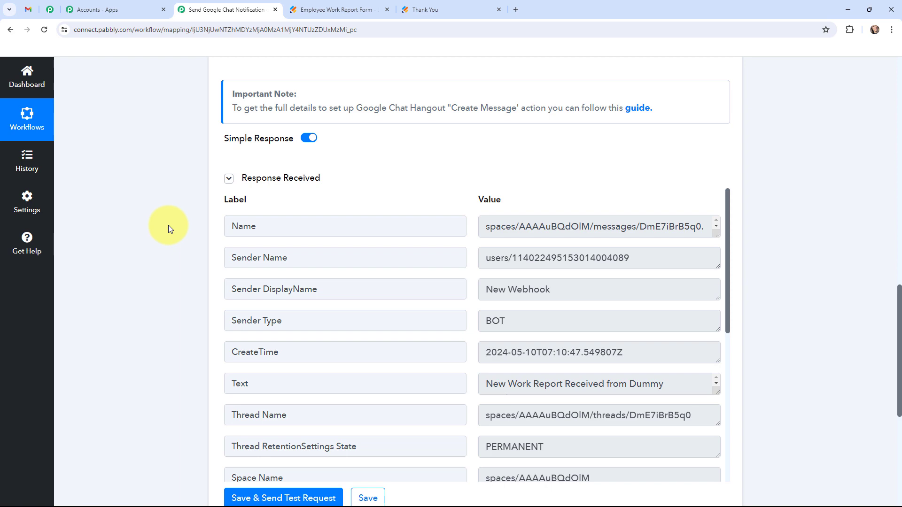
left_click(28, 9)
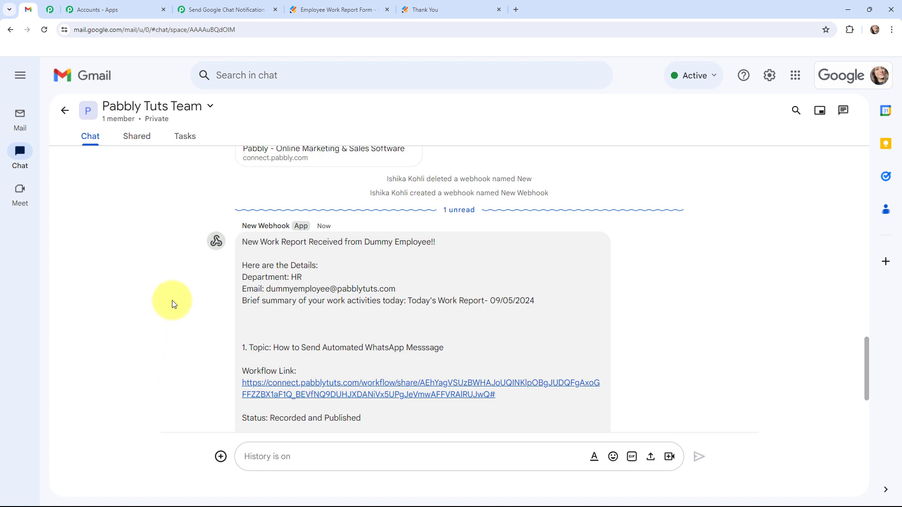
Read through the posted work report message in the Pabbly Tuts Team space
scroll(174, 302, "down", 1)
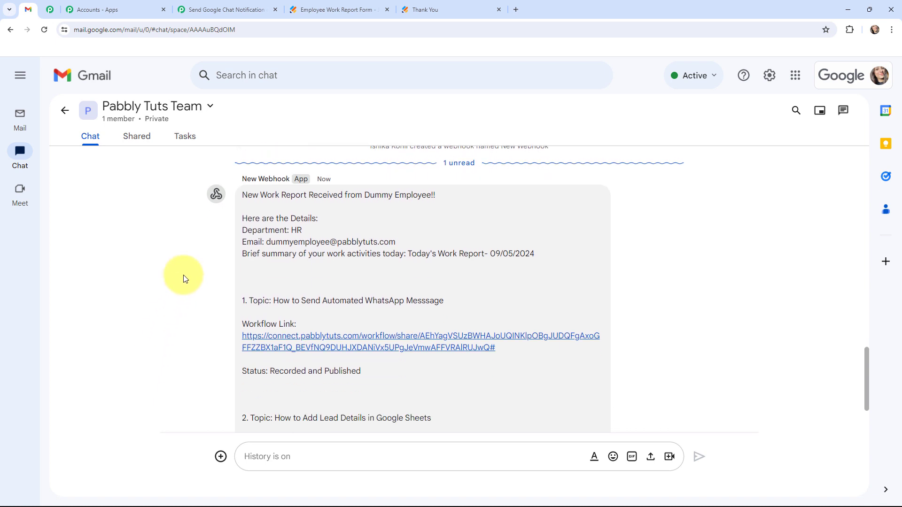
scroll(184, 277, "down", 2)
scroll(185, 276, "up", 1)
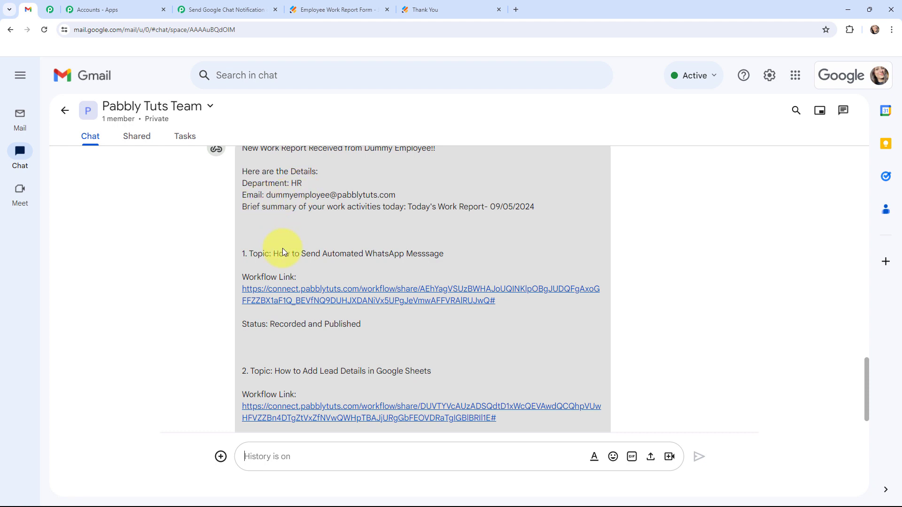
scroll(283, 252, "down", 1)
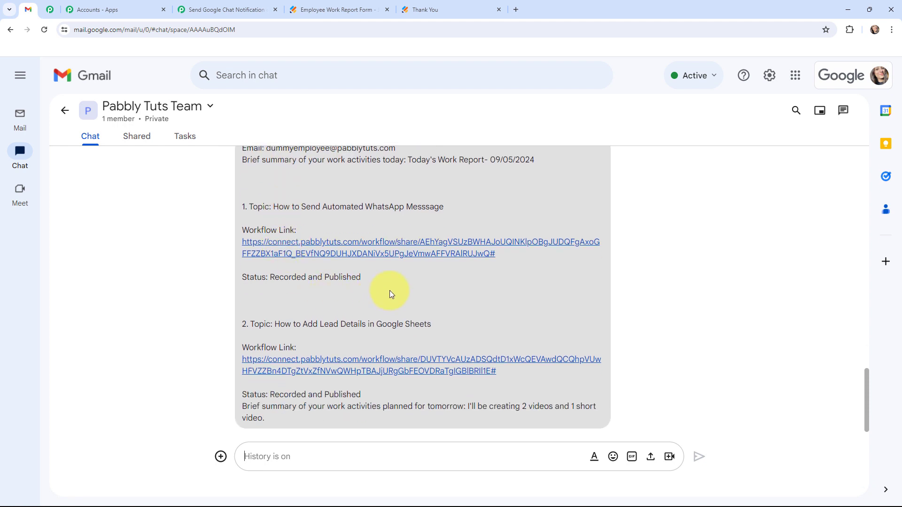
scroll(390, 294, "down", 1)
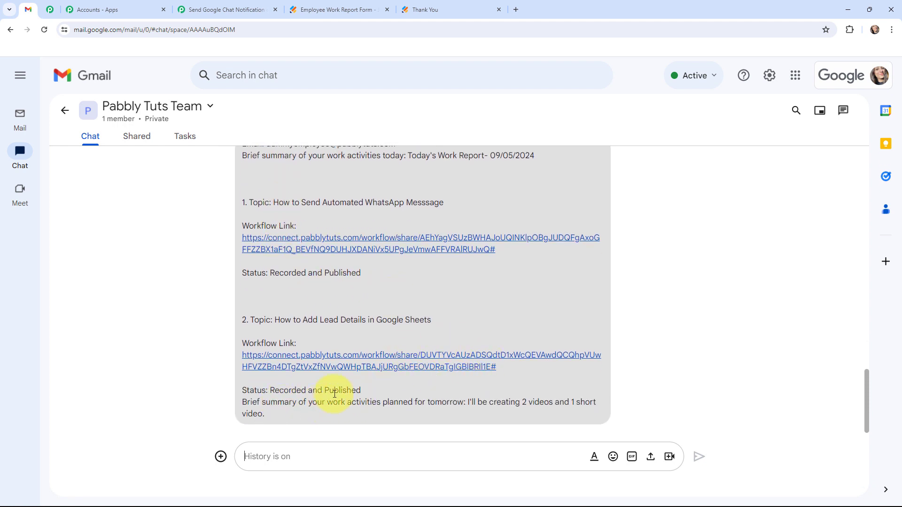
scroll(335, 393, "up", 3)
left_click_drag(364, 238, 447, 244)
left_click(202, 288)
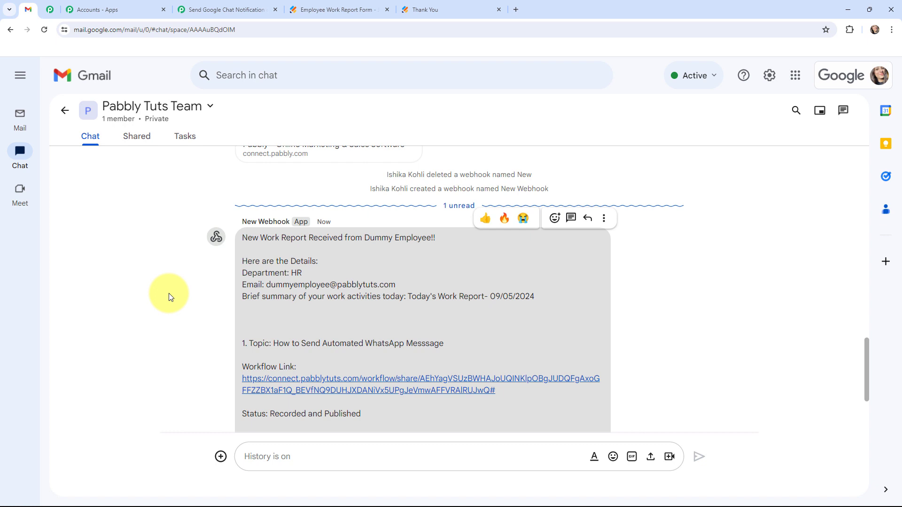
key("ctrl+4")
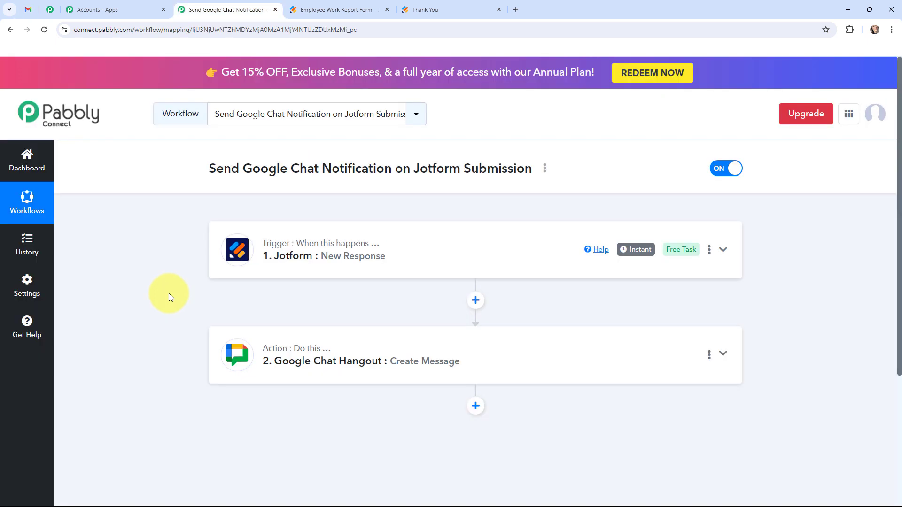